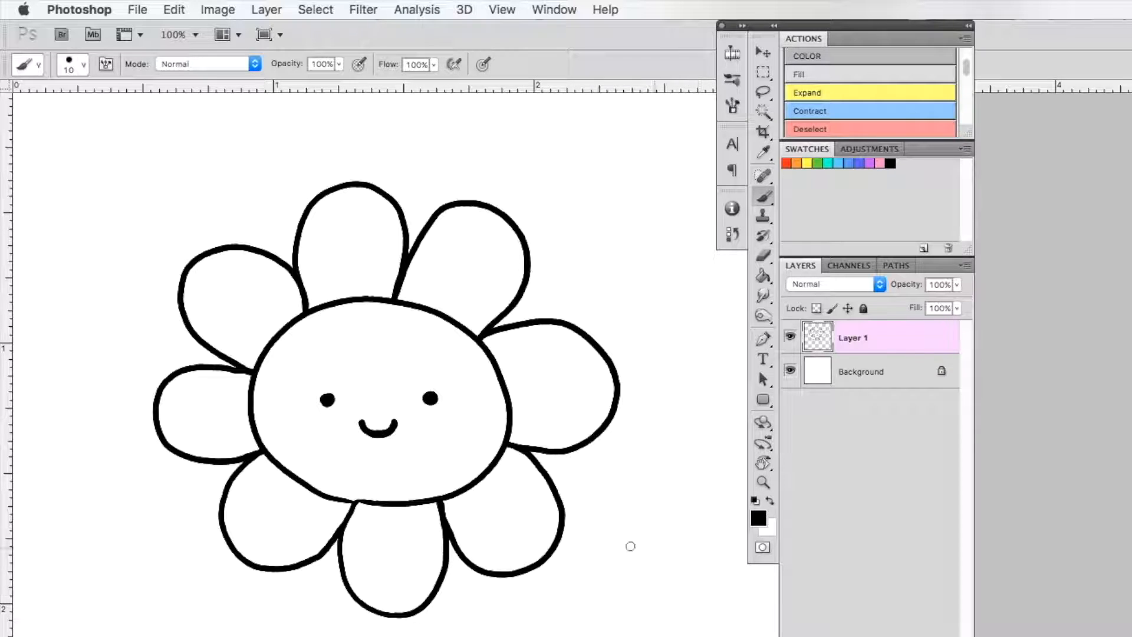
Add a new layer beneath the flower line-art layer and make the line-art layer active again
{"action": "key", "text": "shift+alt+super+n"}
{"action": "left_click_drag", "start_coordinate": [881, 337], "coordinate": [882, 380]}
{"action": "left_click", "coordinate": [866, 347]}
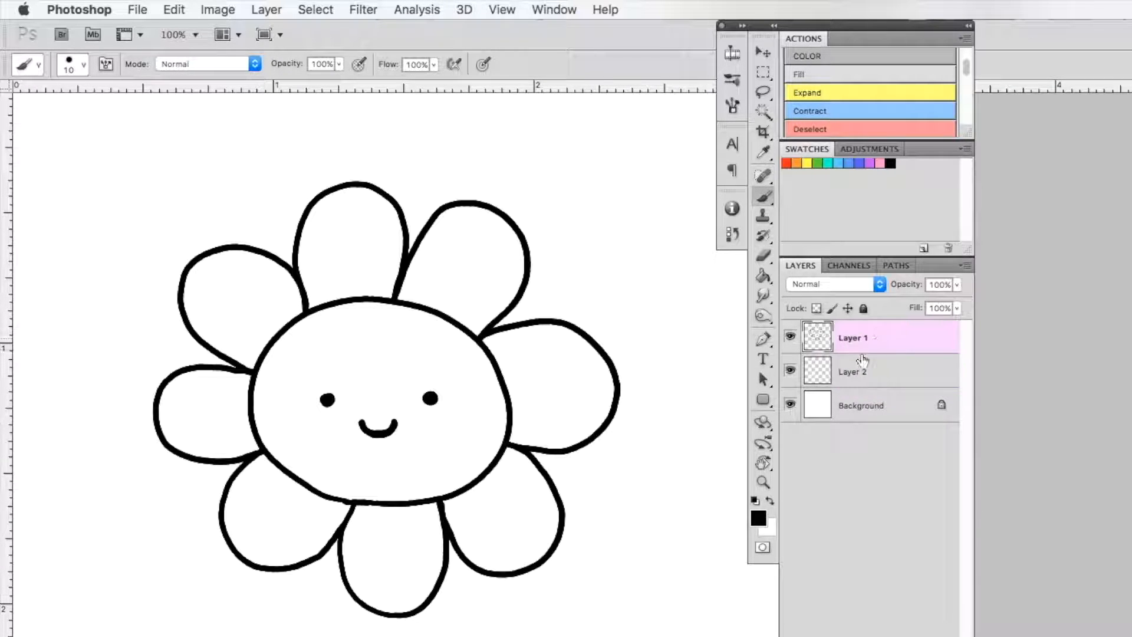
Select the flower's face with the Magic Wand and fill it yellow using the COLOR action
{"action": "left_click", "coordinate": [764, 111]}
{"action": "left_click", "coordinate": [807, 163]}
{"action": "left_click", "coordinate": [457, 365]}
{"action": "left_click", "coordinate": [839, 56]}
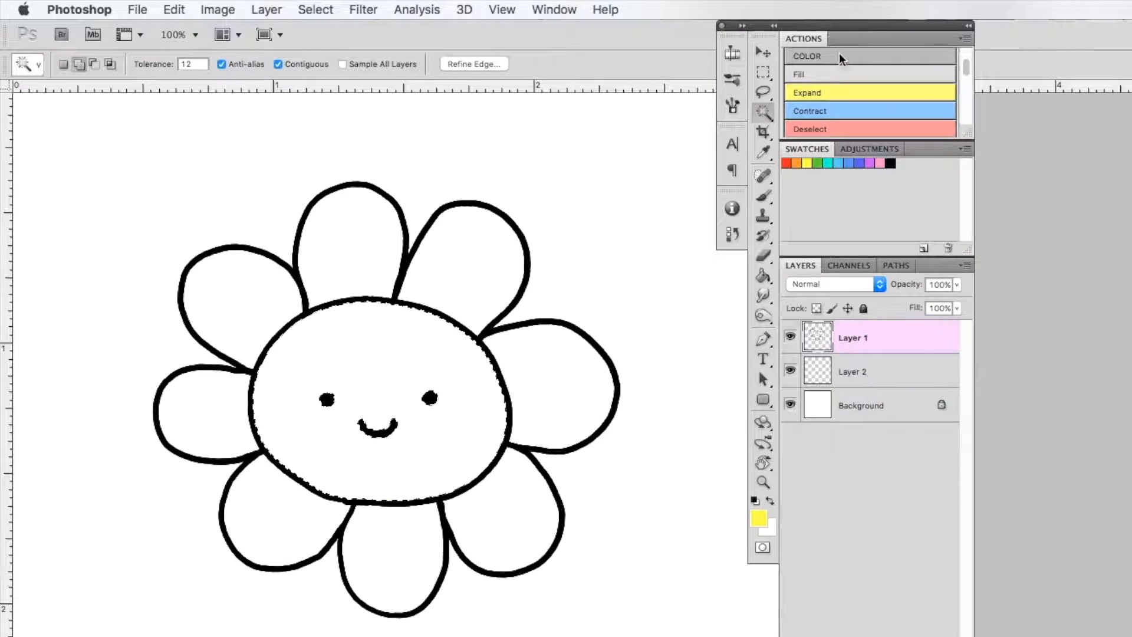
Fill the right petal red and the upper-right petal orange using the COLOR action
{"action": "left_click", "coordinate": [560, 381]}
{"action": "left_click", "coordinate": [787, 164]}
{"action": "left_click", "coordinate": [826, 58]}
{"action": "left_click", "coordinate": [492, 256]}
{"action": "left_click", "coordinate": [798, 163]}
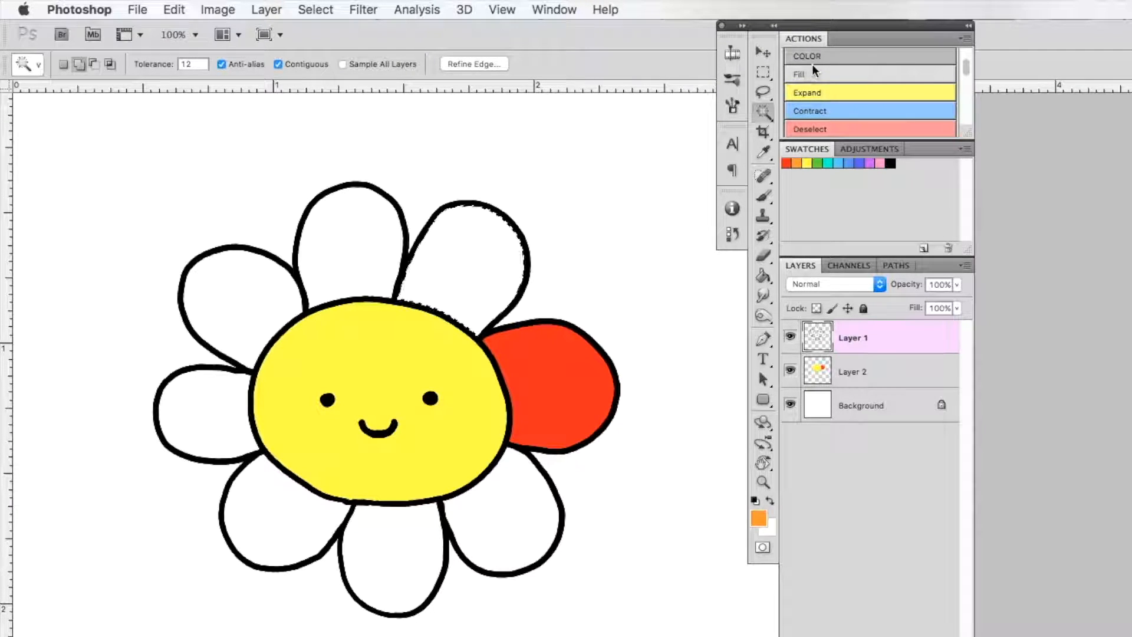
{"action": "left_click", "coordinate": [811, 63]}
Fill the top petal green and the upper-left petal light blue using the COLOR action
{"action": "left_click", "coordinate": [361, 246]}
{"action": "left_click", "coordinate": [818, 163]}
{"action": "left_click", "coordinate": [804, 63]}
{"action": "left_click", "coordinate": [289, 286]}
{"action": "left_click", "coordinate": [838, 163]}
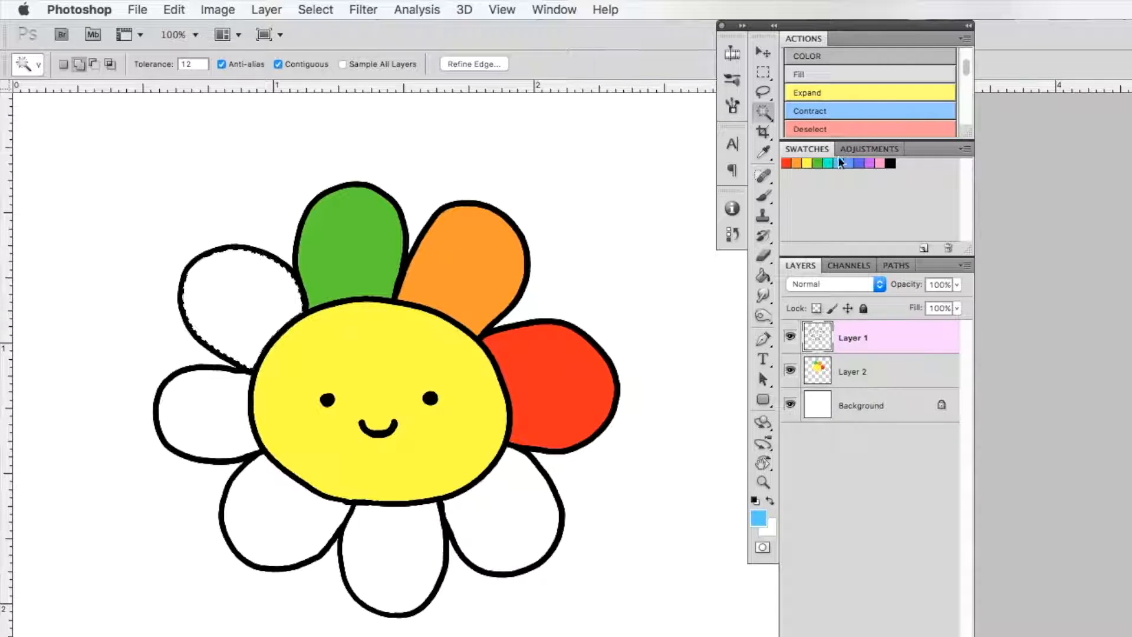
{"action": "left_click", "coordinate": [811, 56]}
Fill the left petal purple and the lower-left petal pink using the COLOR action
{"action": "left_click", "coordinate": [223, 412]}
{"action": "left_click", "coordinate": [869, 164]}
{"action": "left_click", "coordinate": [810, 56]}
{"action": "left_click", "coordinate": [280, 513]}
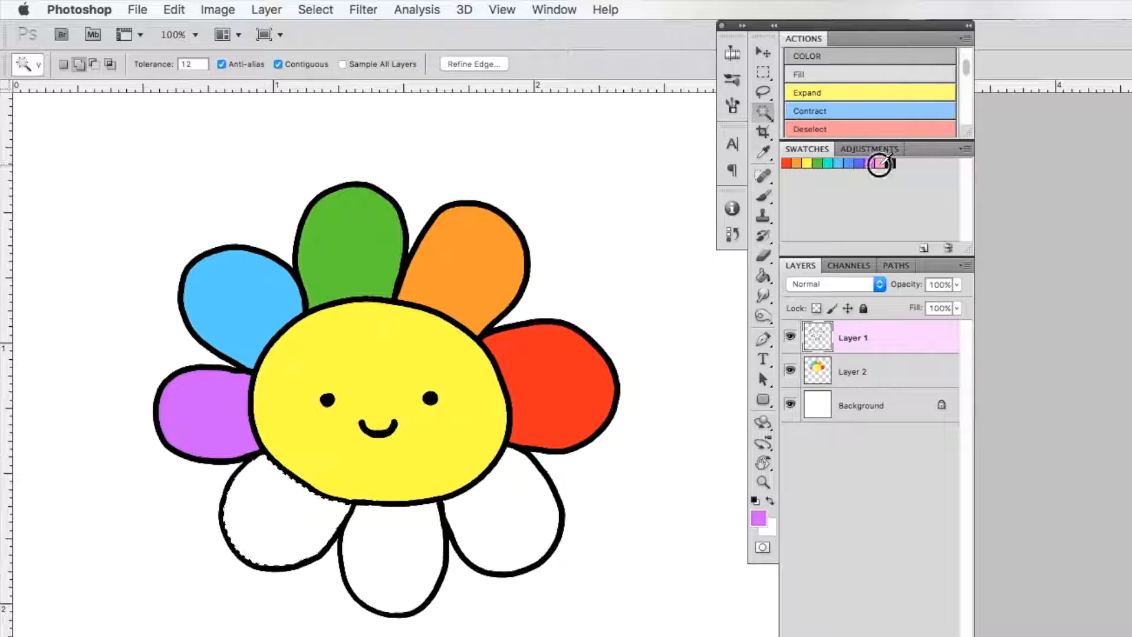
{"action": "left_click", "coordinate": [879, 163]}
{"action": "left_click", "coordinate": [810, 56]}
Fill the bottom petal turquoise and the lower-right petal medium blue using the COLOR action
{"action": "left_click", "coordinate": [407, 542]}
{"action": "left_click", "coordinate": [828, 163]}
{"action": "left_click", "coordinate": [817, 59]}
{"action": "left_click", "coordinate": [513, 507]}
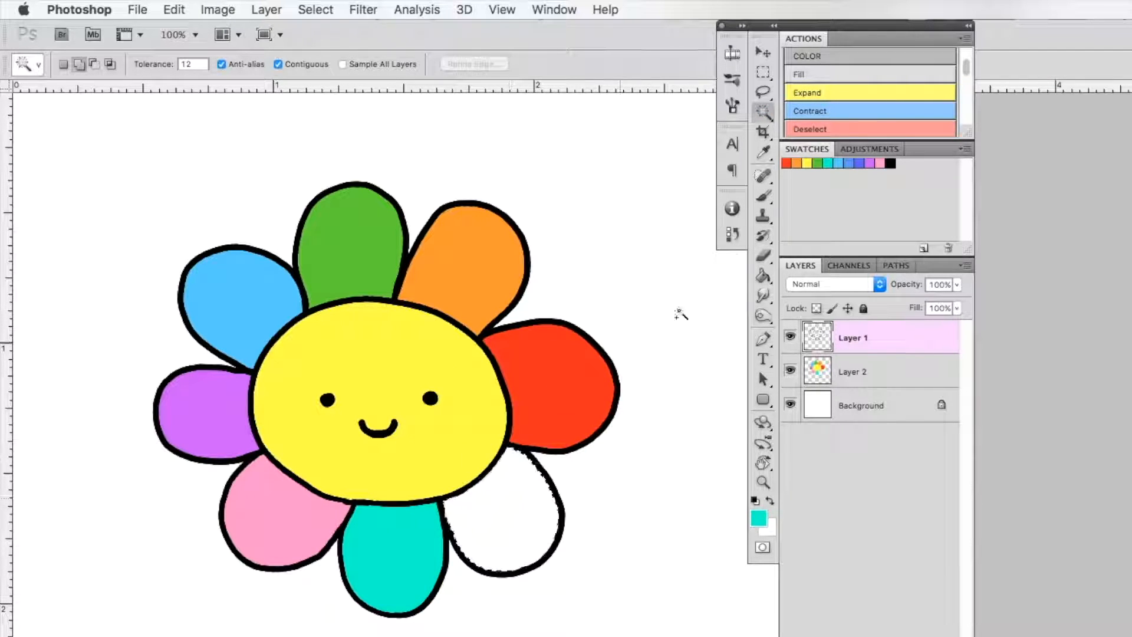
{"action": "left_click", "coordinate": [848, 163]}
{"action": "left_click", "coordinate": [831, 59]}
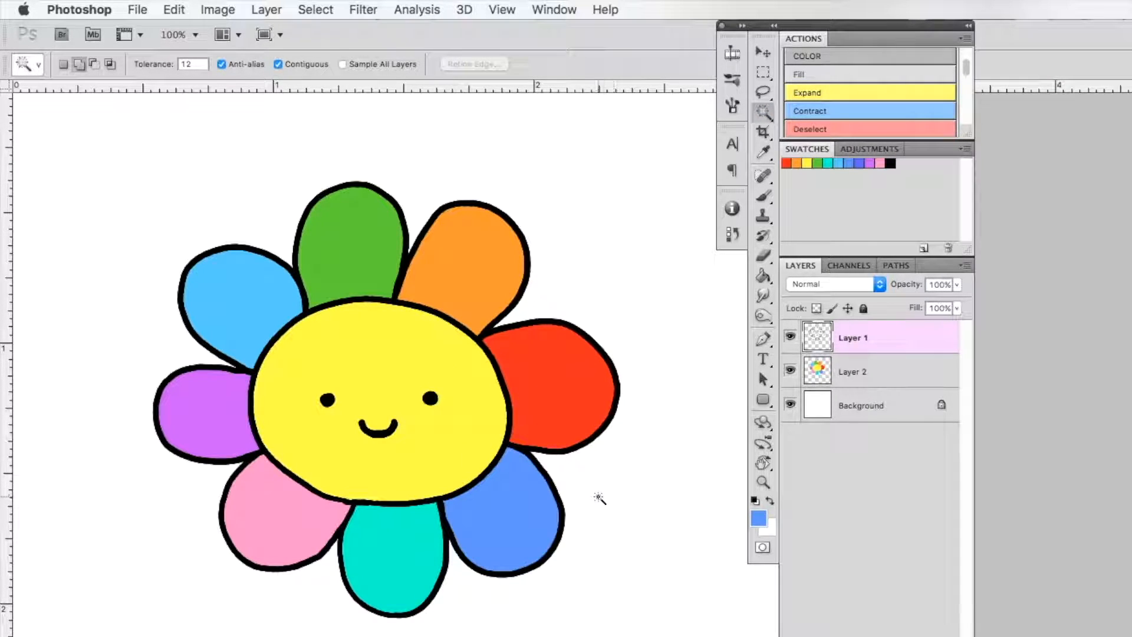
Examine how the colour fills meet the outlines by toggling the line-art and colour layers' visibility and inspecting the flower up close
{"action": "left_click", "coordinate": [789, 338]}
{"action": "left_click", "coordinate": [789, 338]}
{"action": "left_click", "coordinate": [789, 337]}
{"action": "left_click", "coordinate": [789, 338]}
{"action": "left_click", "coordinate": [790, 371]}
{"action": "left_click", "coordinate": [791, 371]}
{"action": "left_click", "coordinate": [791, 370]}
{"action": "left_click", "coordinate": [791, 371]}
{"action": "key", "text": "z"}
{"action": "left_click", "coordinate": [570, 408]}
{"action": "left_click", "coordinate": [416, 387]}
{"action": "left_click", "coordinate": [790, 338]}
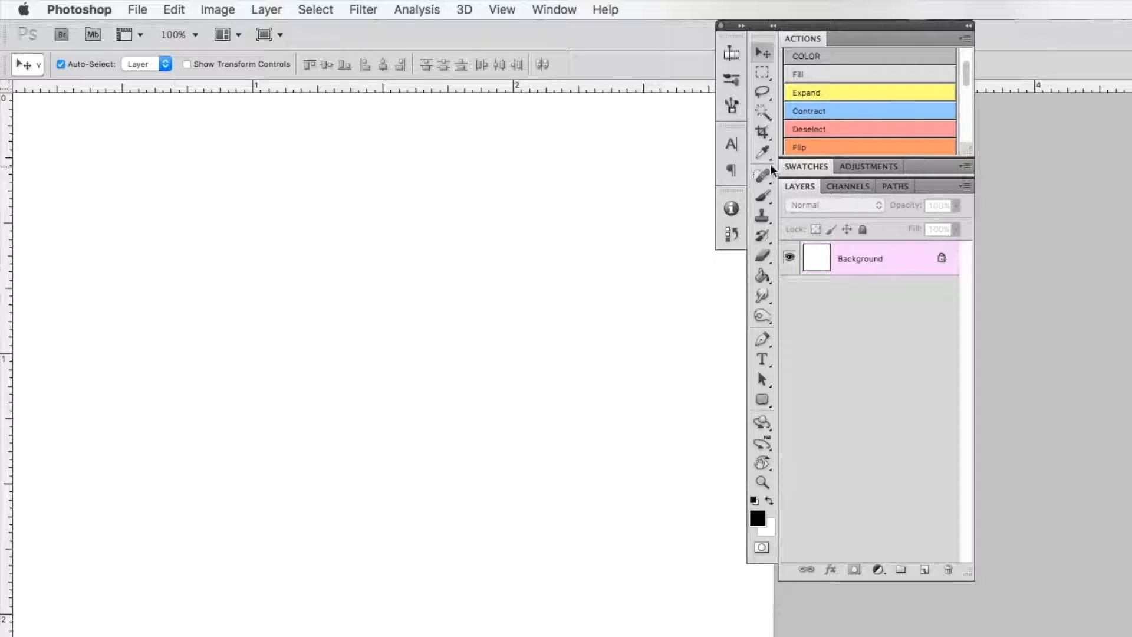
{"action": "left_click", "coordinate": [569, 11]}
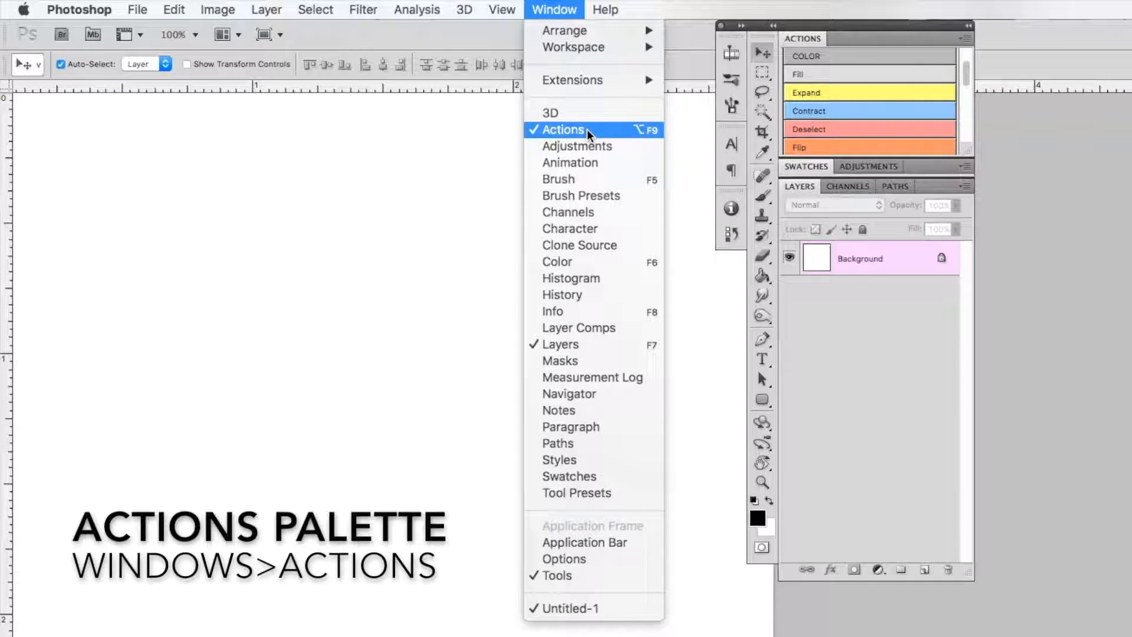
{"action": "left_click", "coordinate": [475, 220]}
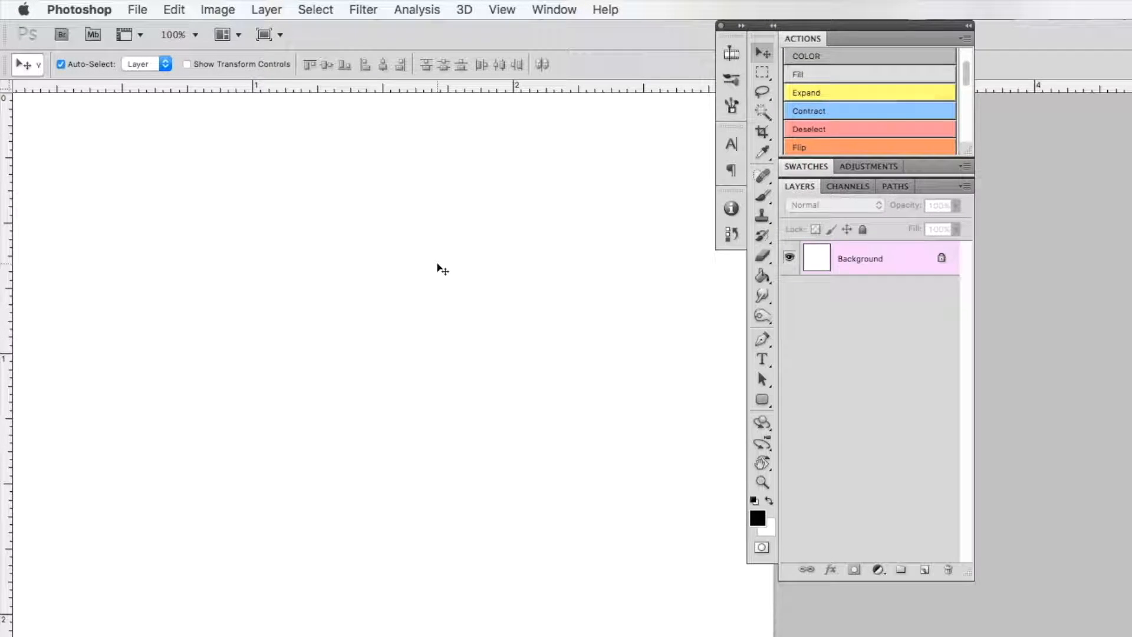
{"action": "left_click", "coordinate": [556, 10]}
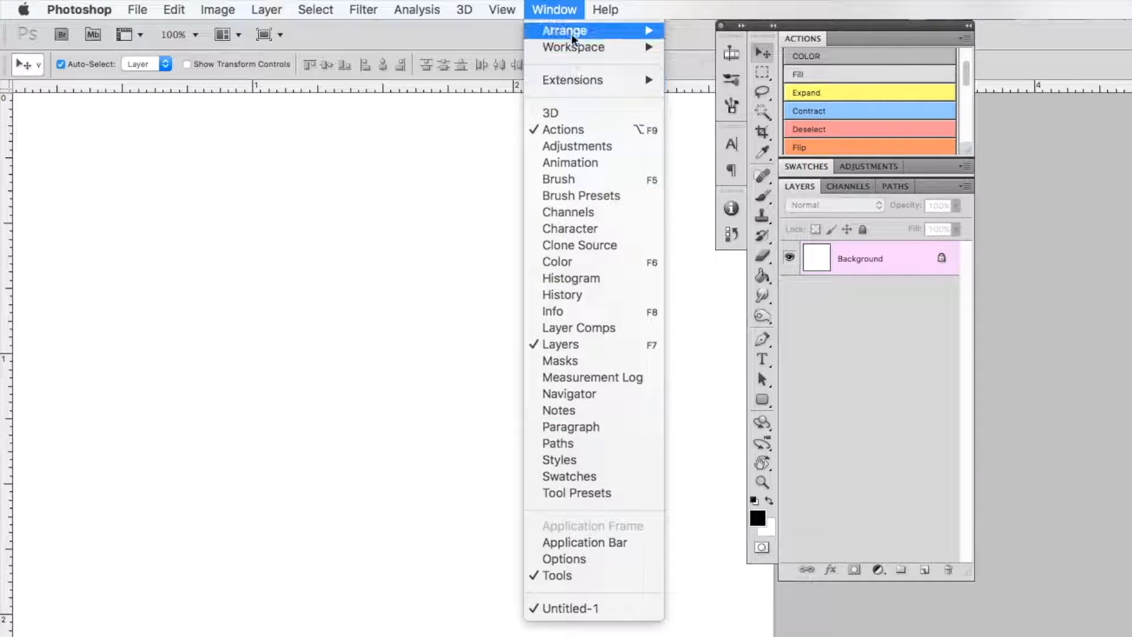
{"action": "mouse_move", "coordinate": [599, 15]}
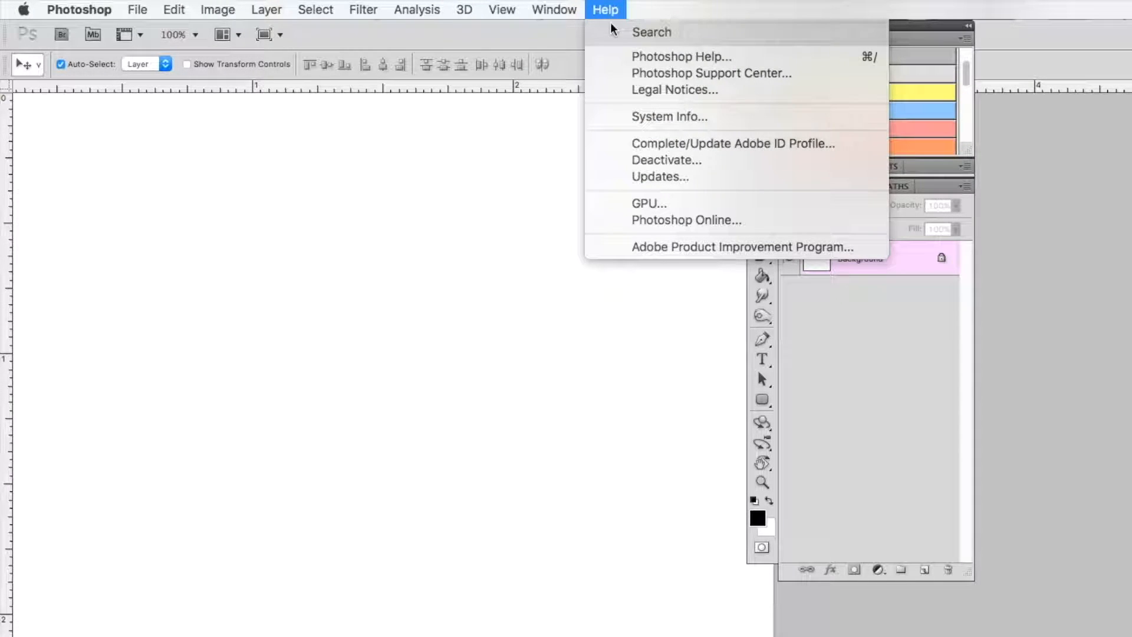
{"action": "left_click", "coordinate": [603, 16]}
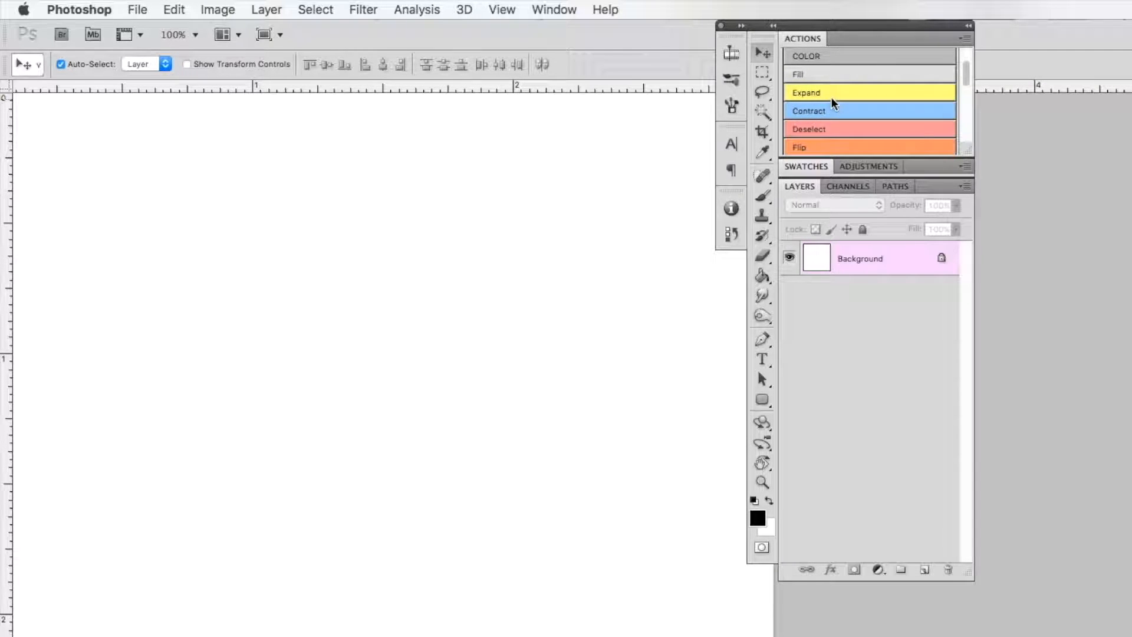
Turn off Button Mode for the actions and select the action set Set 1
{"action": "left_click", "coordinate": [963, 39]}
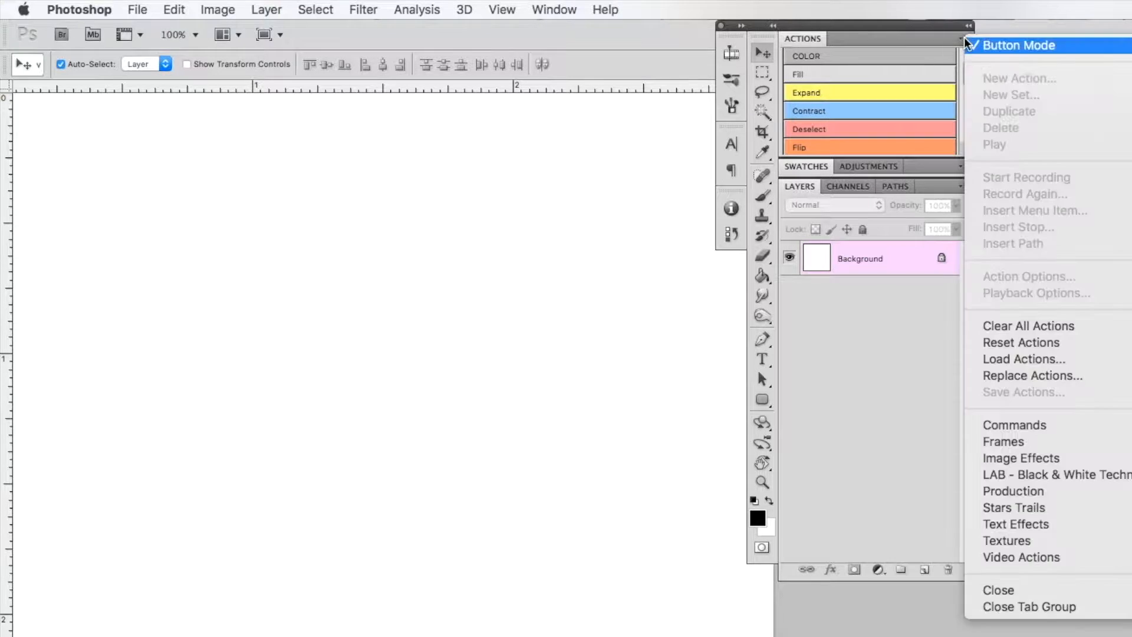
{"action": "left_click", "coordinate": [1048, 44]}
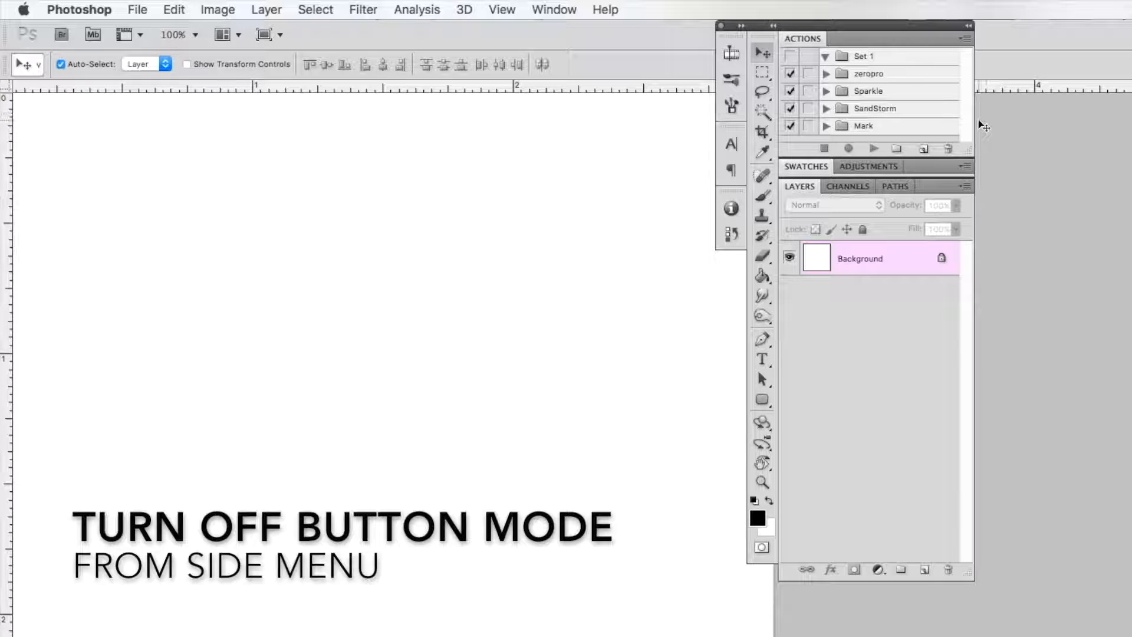
{"action": "left_click", "coordinate": [894, 58]}
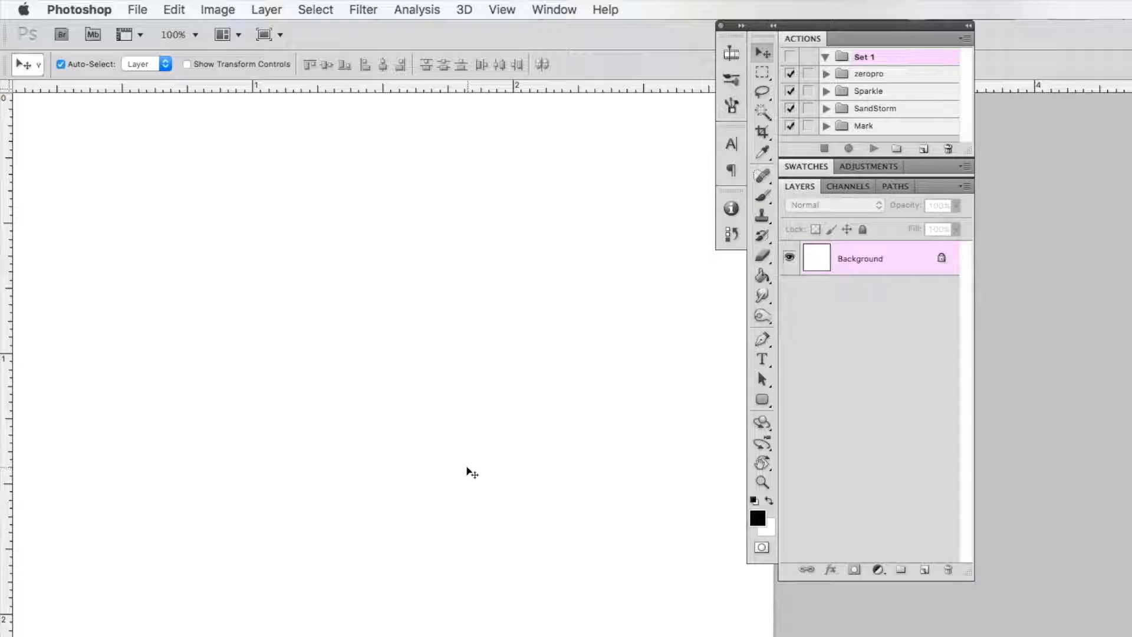
Activate the Brush tool and add two empty layers above the background
{"action": "key", "text": "b"}
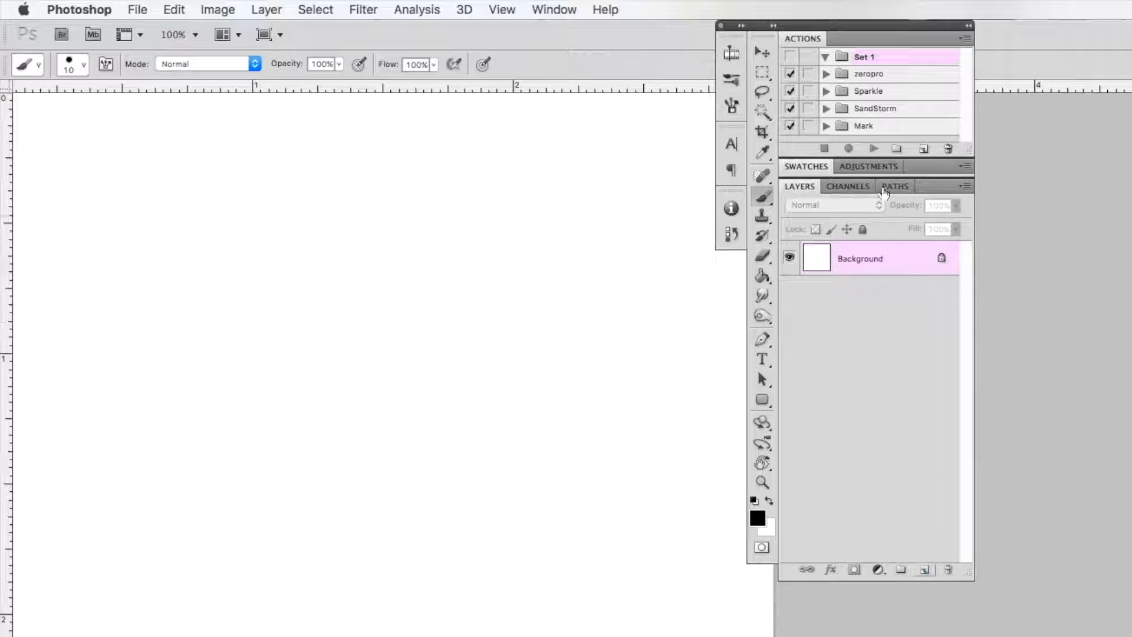
{"action": "left_click", "coordinate": [924, 570]}
{"action": "left_click", "coordinate": [924, 570]}
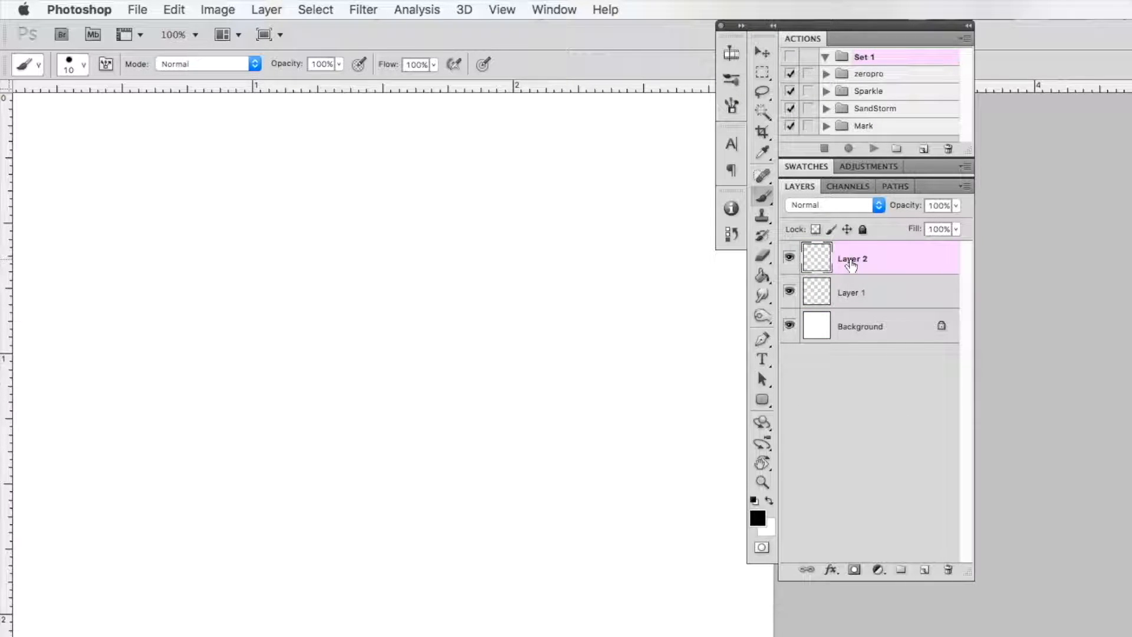
Alternate the active layer between Layer 1 and Layer 2, ending on Layer 2
{"action": "left_click", "coordinate": [879, 298]}
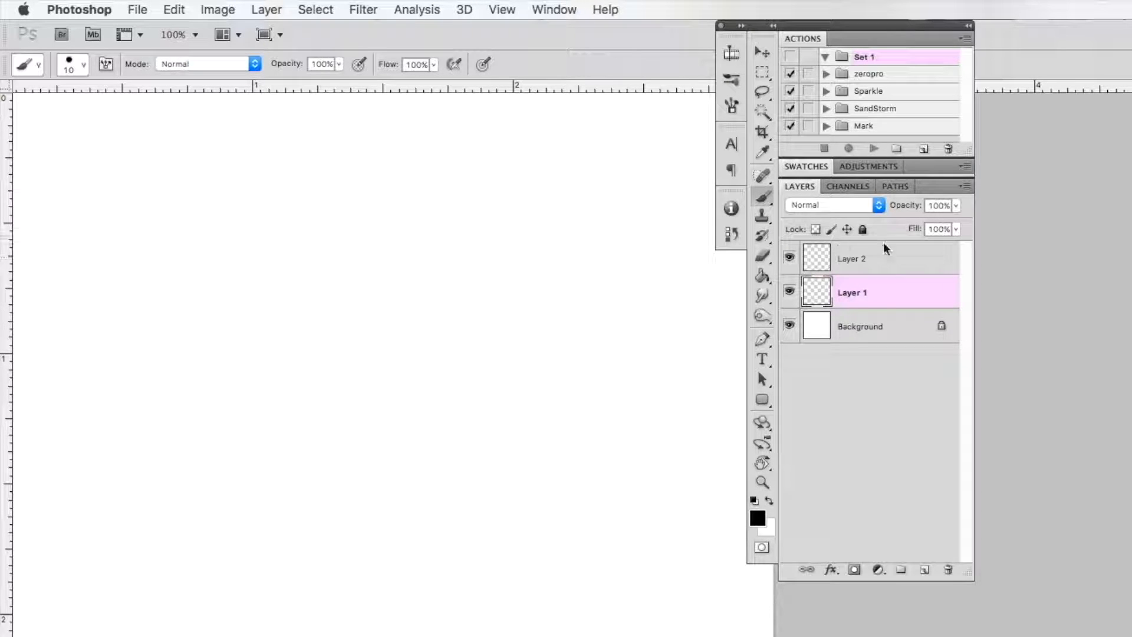
{"action": "mouse_move", "coordinate": [869, 256]}
{"action": "left_mouse_down"}
{"action": "mouse_move", "coordinate": [877, 288]}
{"action": "mouse_move", "coordinate": [880, 274]}
{"action": "left_mouse_up"}
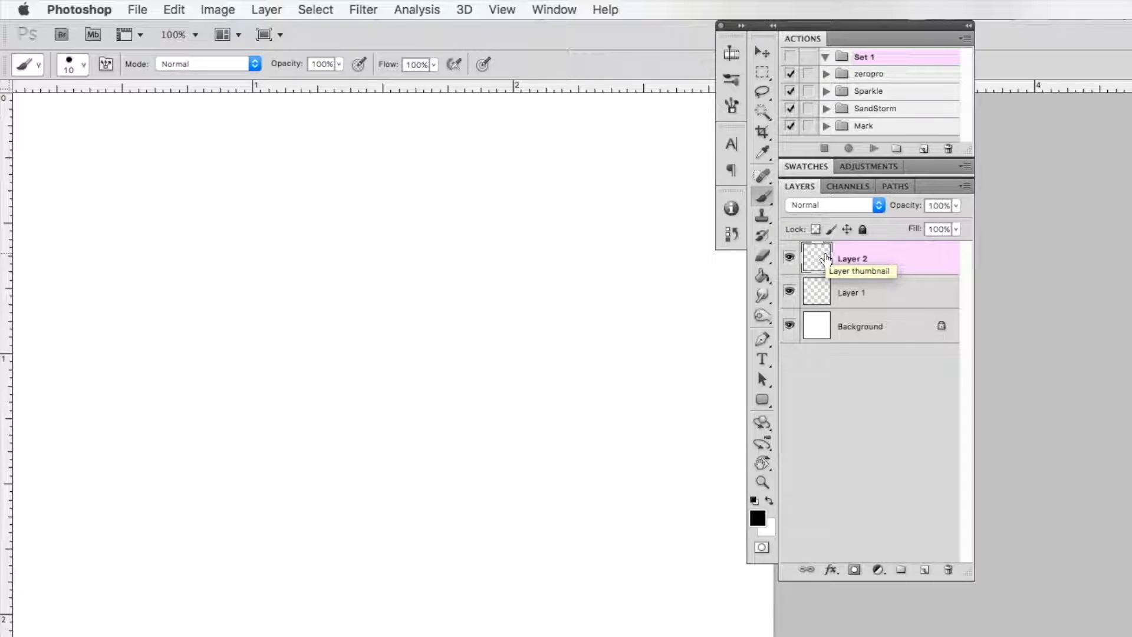
{"action": "left_click", "coordinate": [874, 289]}
{"action": "left_click", "coordinate": [871, 261]}
{"action": "left_click", "coordinate": [872, 290]}
{"action": "left_click", "coordinate": [871, 260]}
{"action": "left_click", "coordinate": [874, 289]}
{"action": "left_click", "coordinate": [876, 270]}
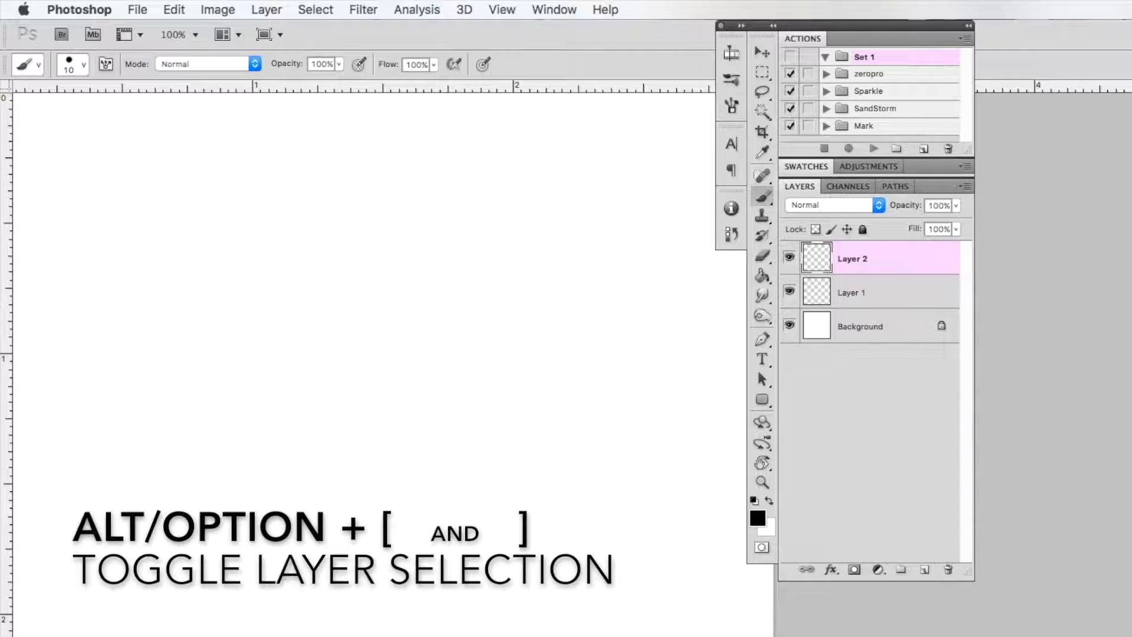
{"action": "key", "text": "alt+bracketleft"}
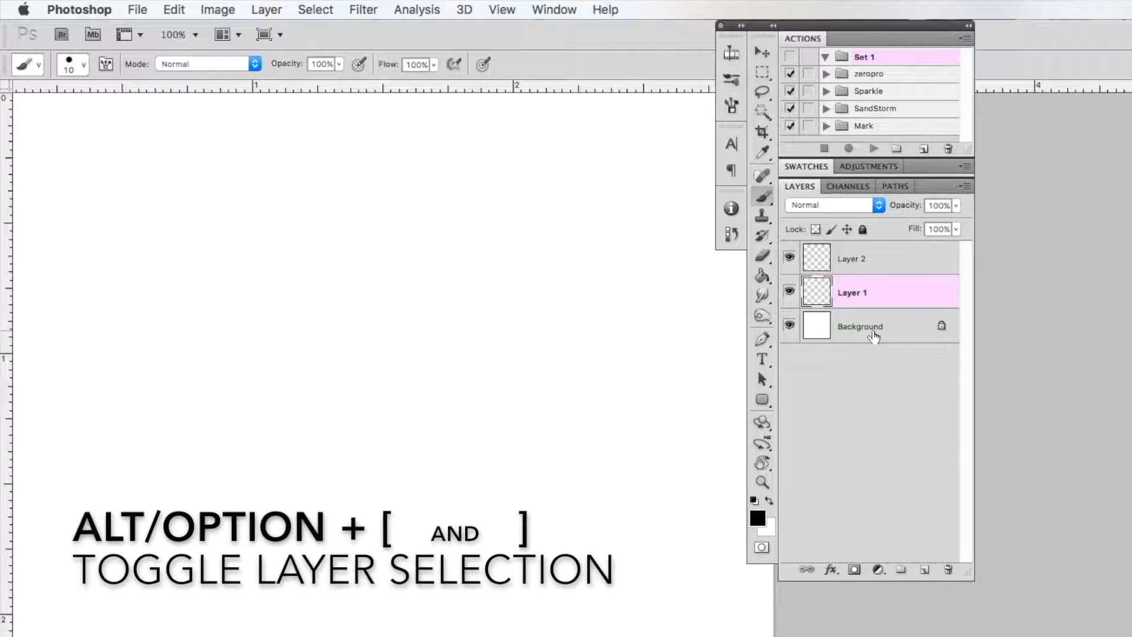
{"action": "key", "text": "alt+bracketright"}
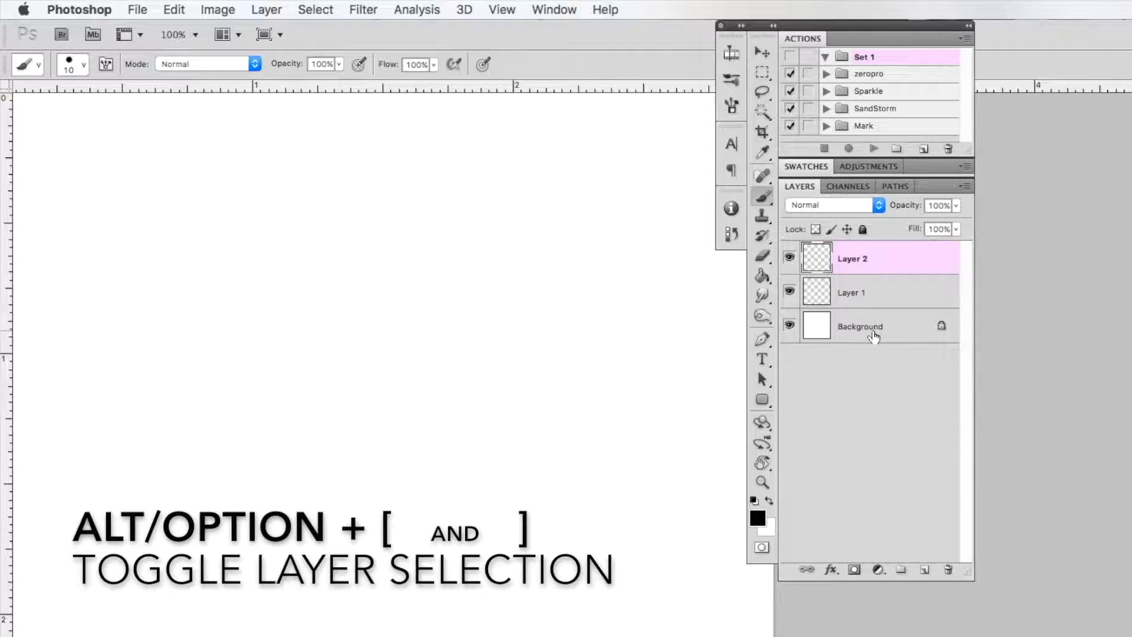
Draw a closed black circle on Layer 2 with the 10 px brush and select its interior with the Magic Wand
{"action": "mouse_move", "coordinate": [481, 273]}
{"action": "left_mouse_down"}
{"action": "mouse_move", "coordinate": [316, 235]}
{"action": "mouse_move", "coordinate": [414, 439]}
{"action": "mouse_move", "coordinate": [464, 246]}
{"action": "left_mouse_up"}
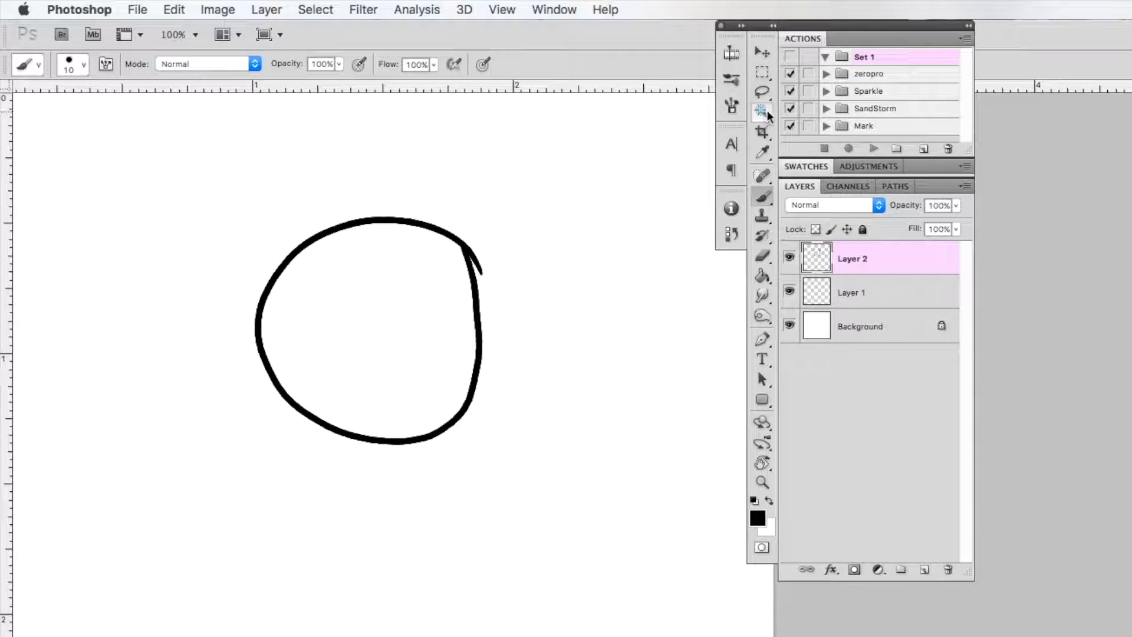
{"action": "left_click", "coordinate": [764, 111]}
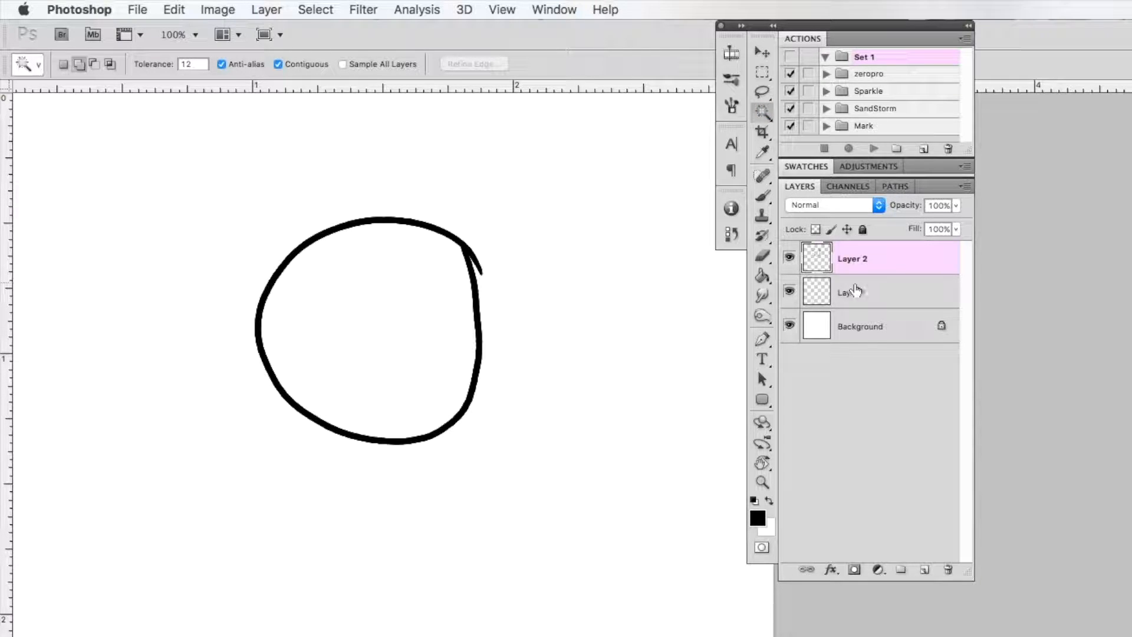
{"action": "left_click", "coordinate": [451, 394]}
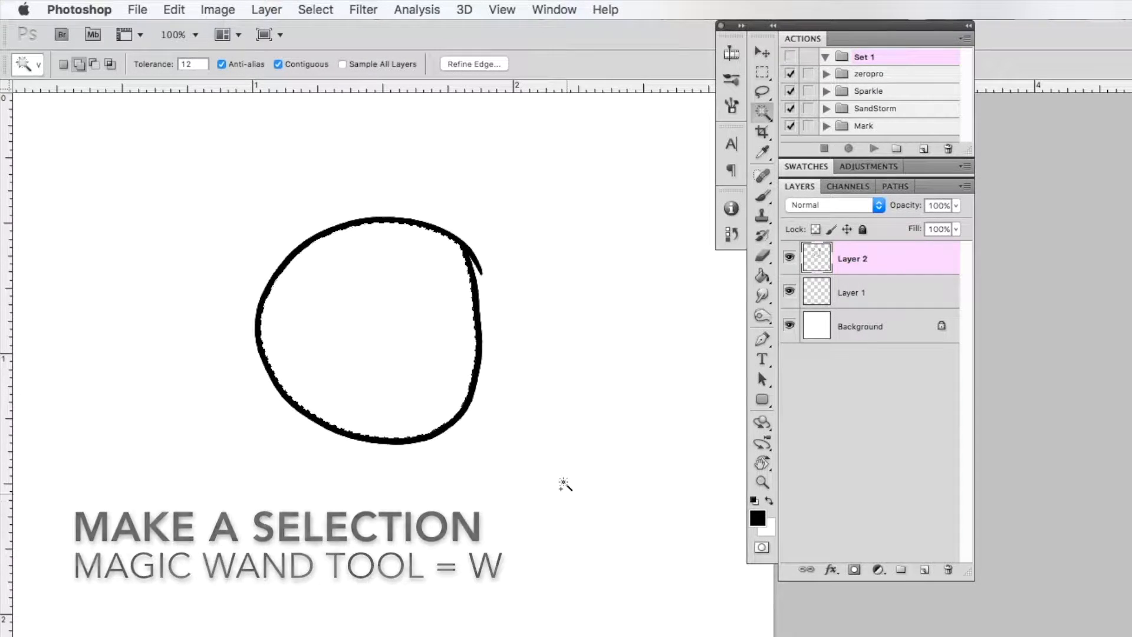
Create an action named "Anything you want" in Set 1, with function key and color left at None, and start recording it
{"action": "left_click", "coordinate": [924, 150]}
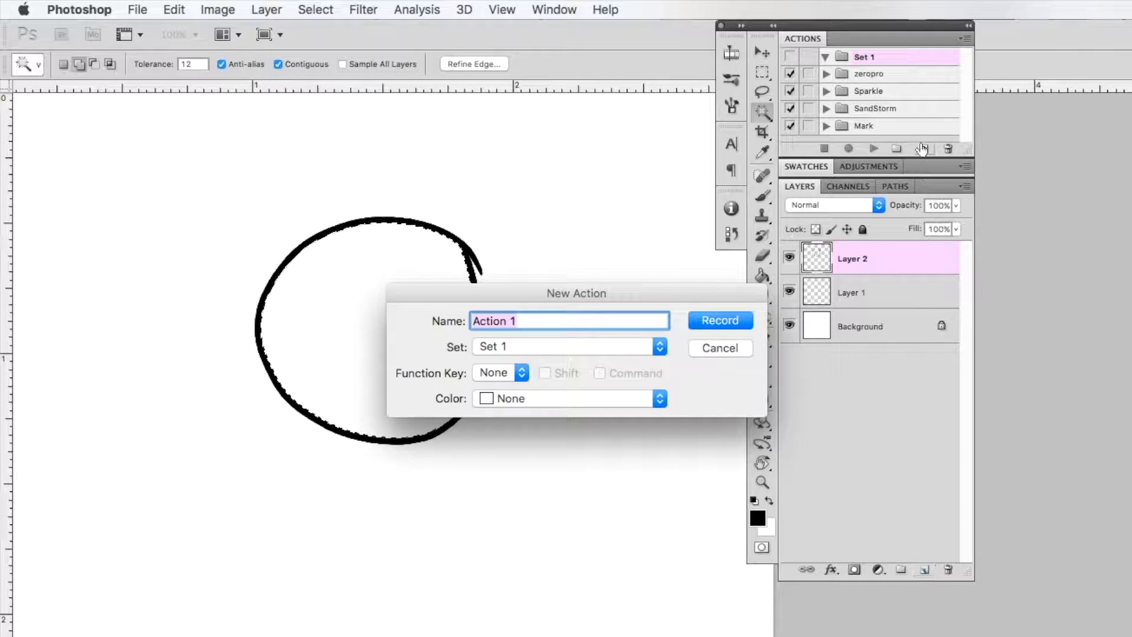
{"action": "left_click_drag", "start_coordinate": [625, 293], "coordinate": [905, 103]}
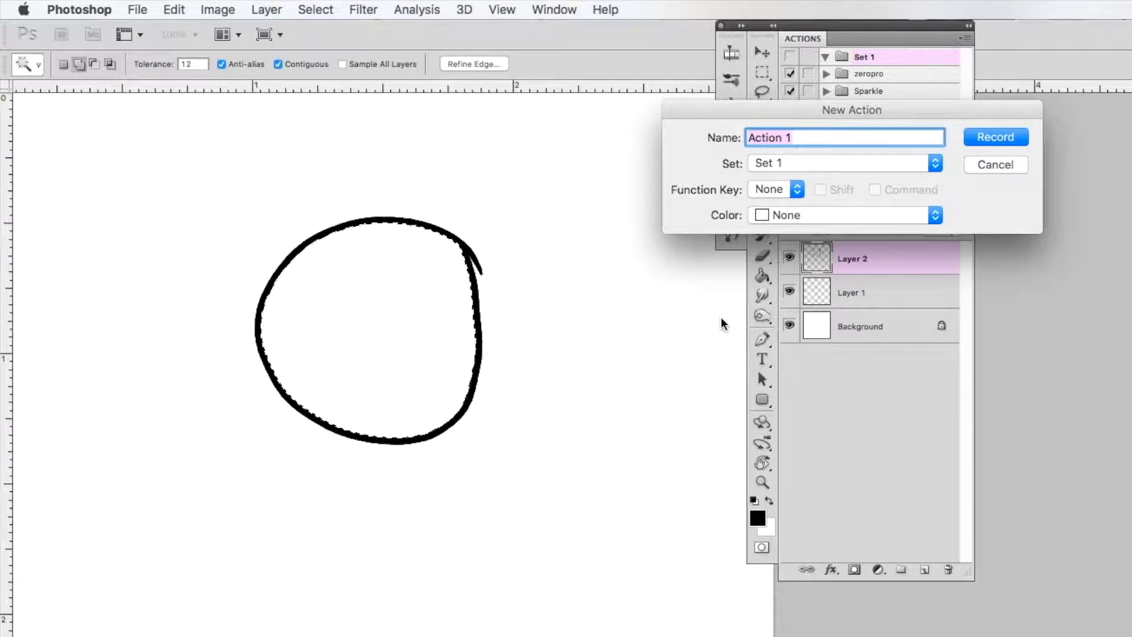
{"action": "type", "text": "Anyth"}
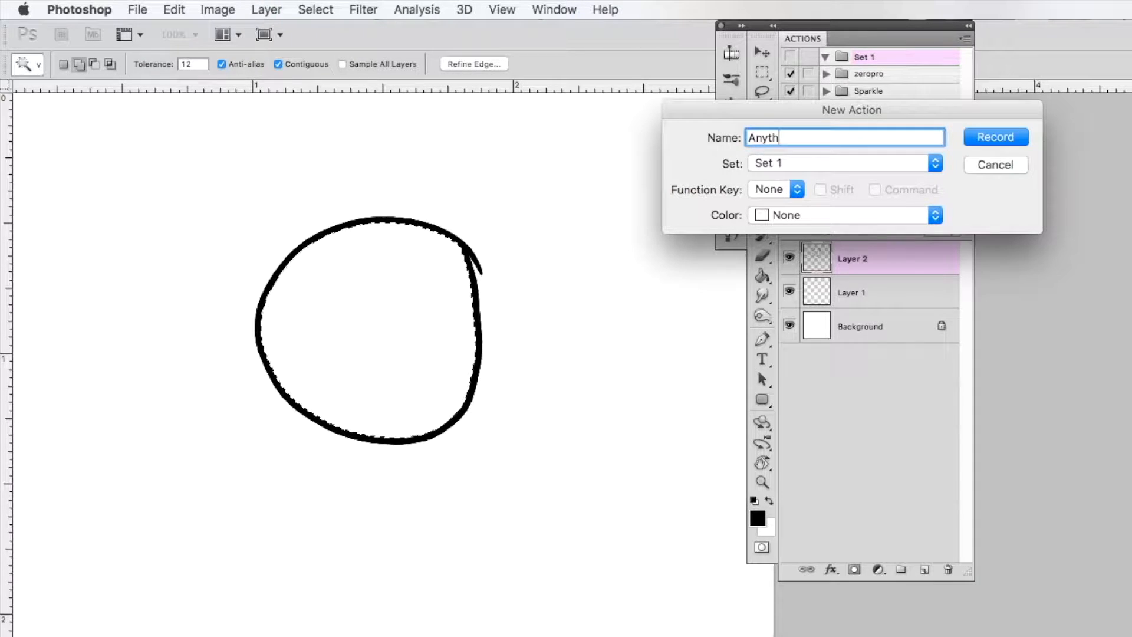
{"action": "type", "text": "ing you want"}
{"action": "left_click", "coordinate": [803, 211]}
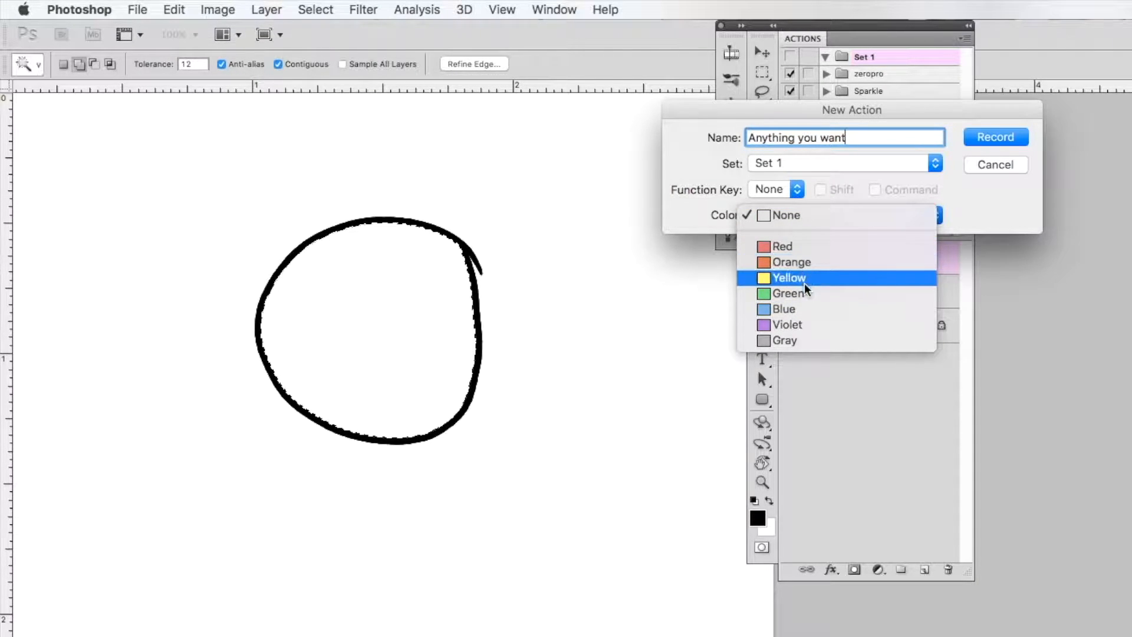
{"action": "left_click", "coordinate": [695, 207]}
{"action": "left_click", "coordinate": [773, 188]}
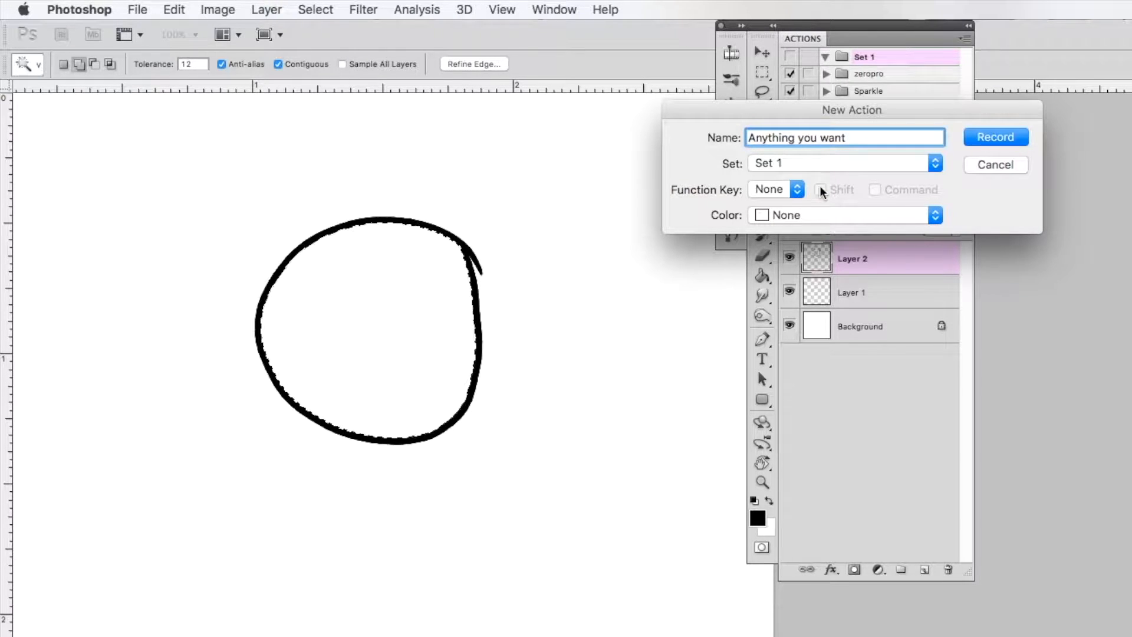
{"action": "left_click", "coordinate": [996, 137]}
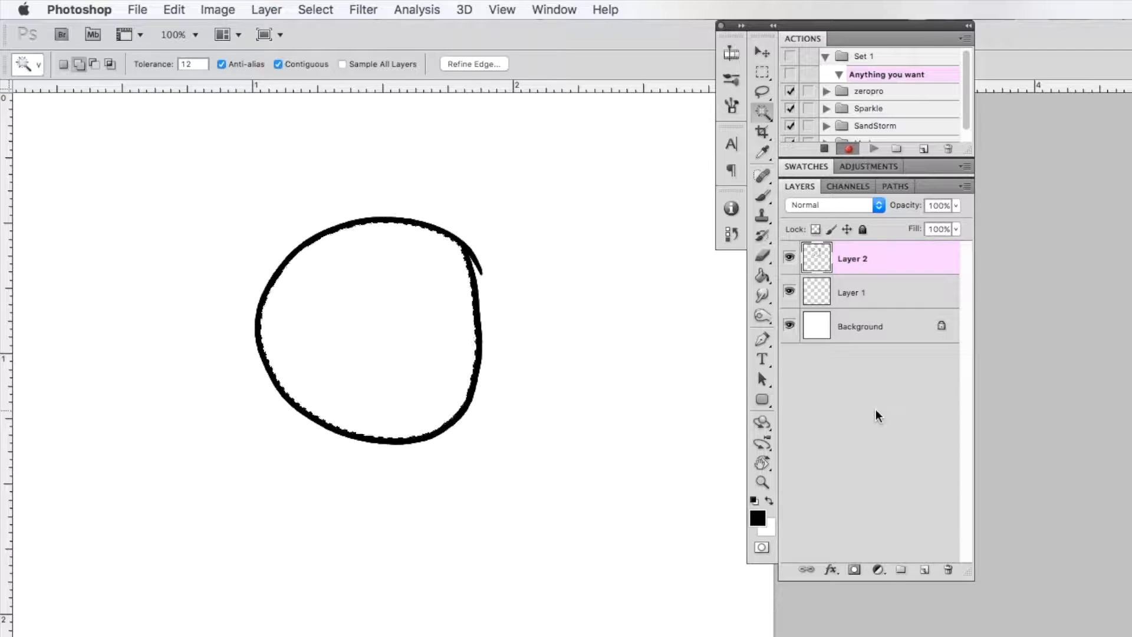
Record making the layer below active and expanding the circle selection by 2 pixels
{"action": "key", "text": "alt+bracketleft"}
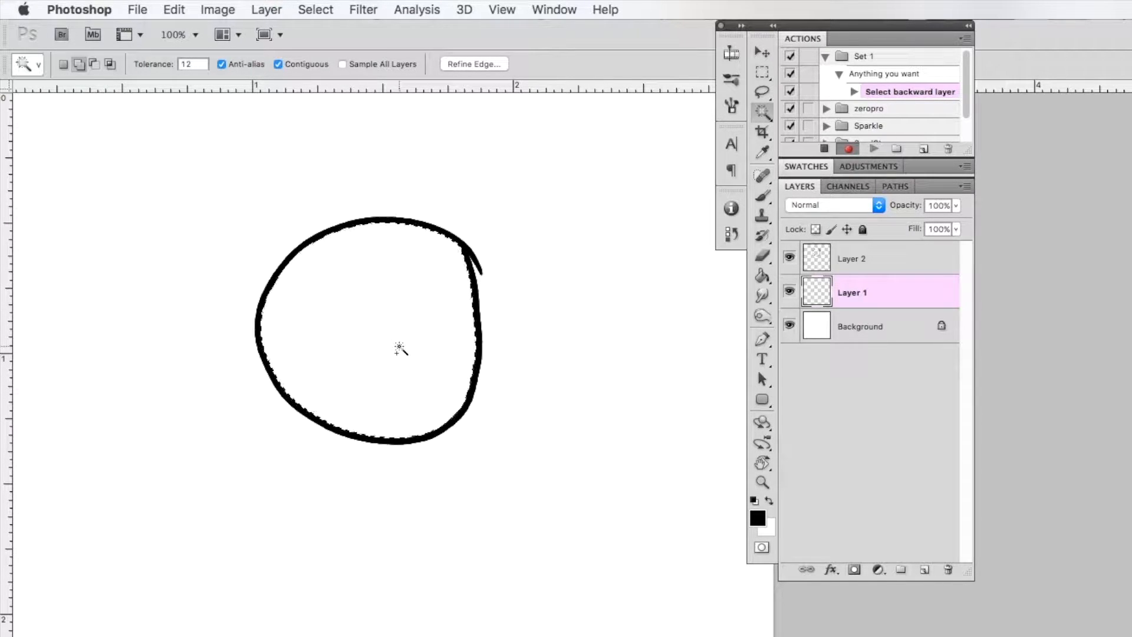
{"action": "left_click", "coordinate": [316, 9]}
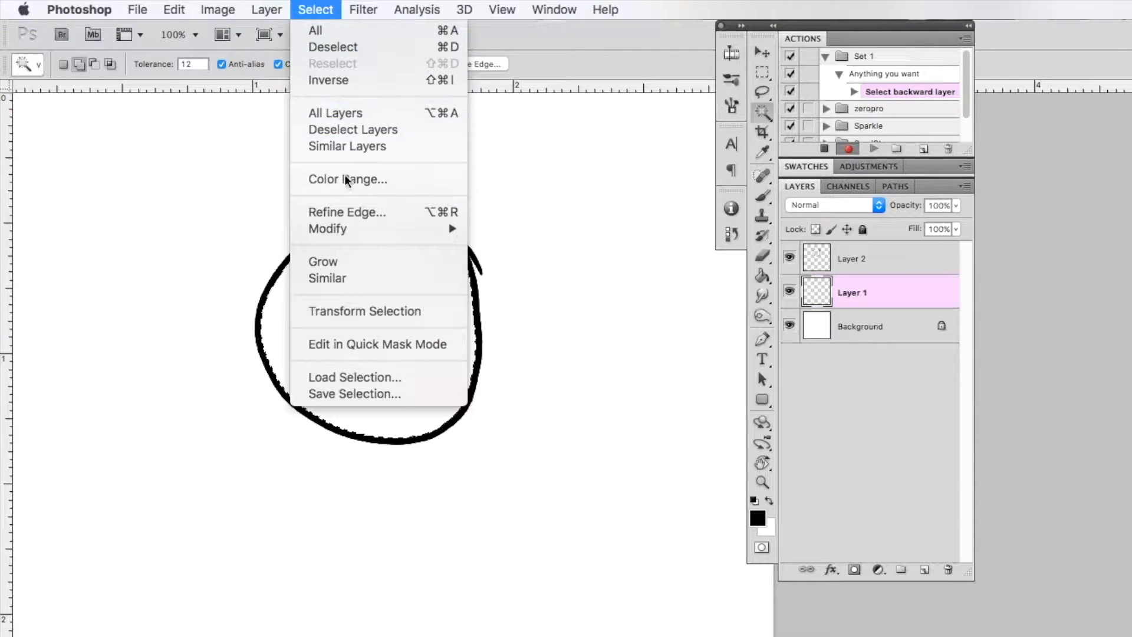
{"action": "mouse_move", "coordinate": [355, 230]}
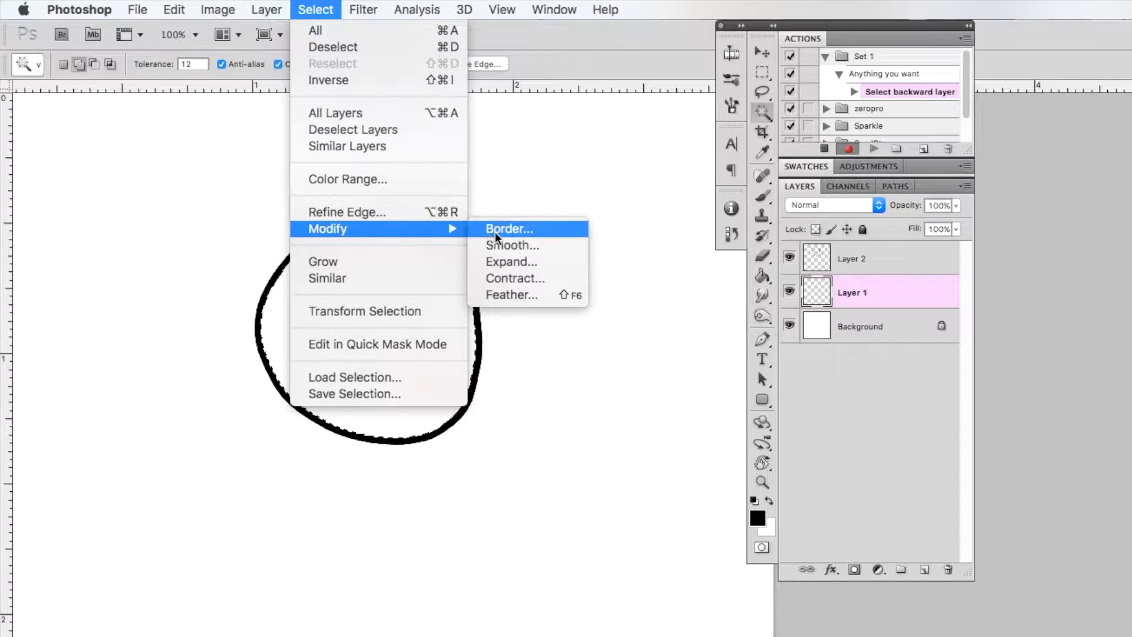
{"action": "left_click", "coordinate": [504, 267]}
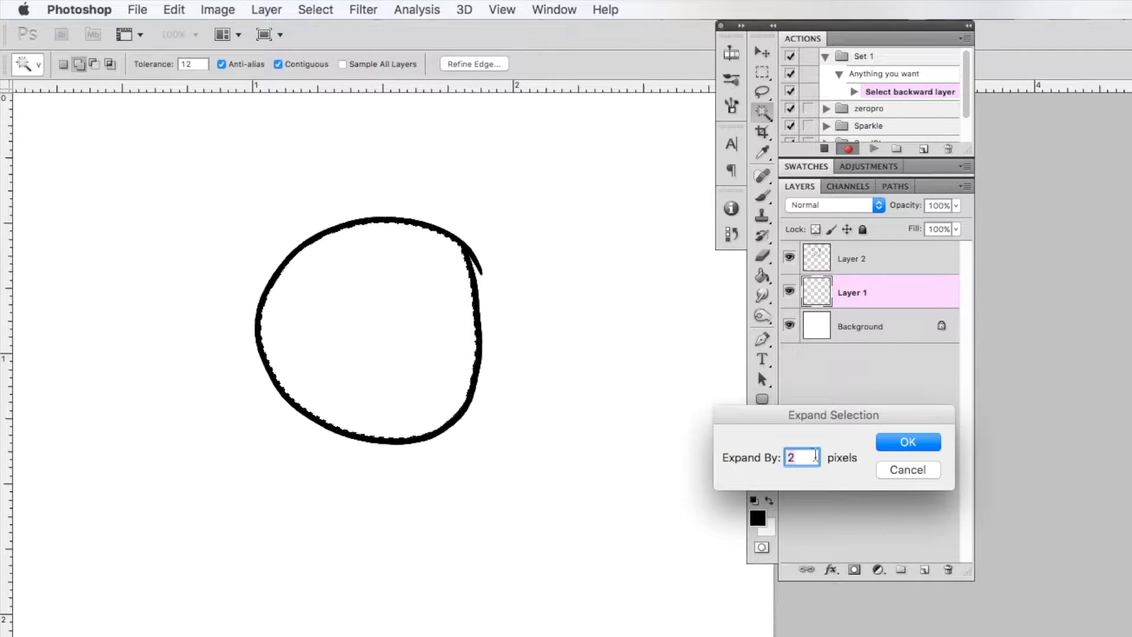
{"action": "left_click", "coordinate": [902, 448]}
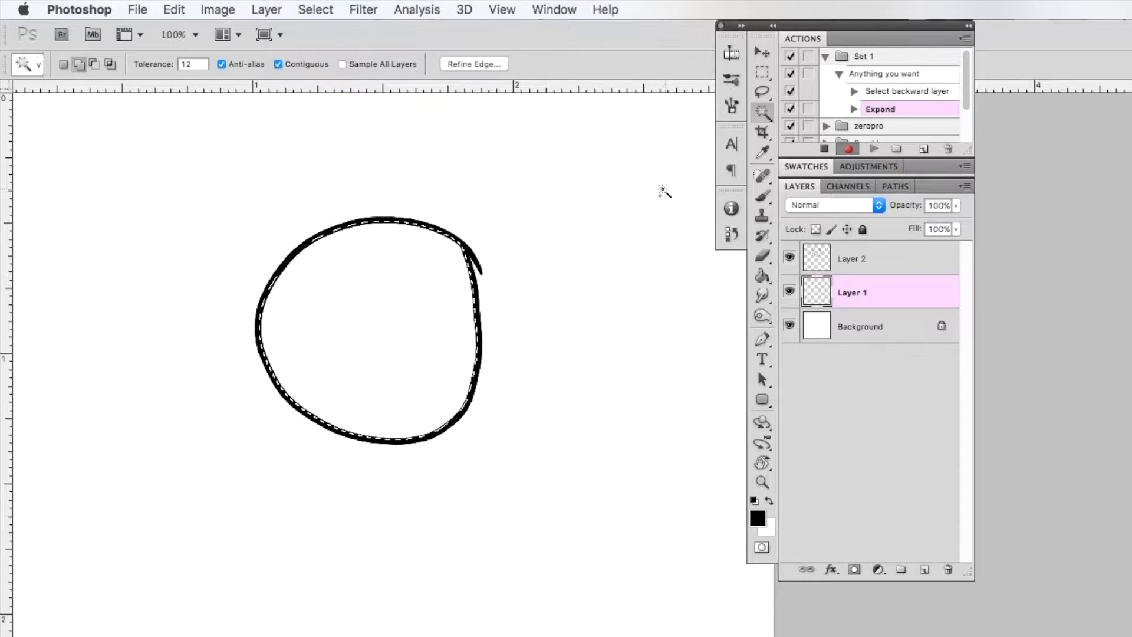
Record filling the expanded selection with the Foreground Color in Normal mode at 100% opacity
{"action": "left_click", "coordinate": [174, 10]}
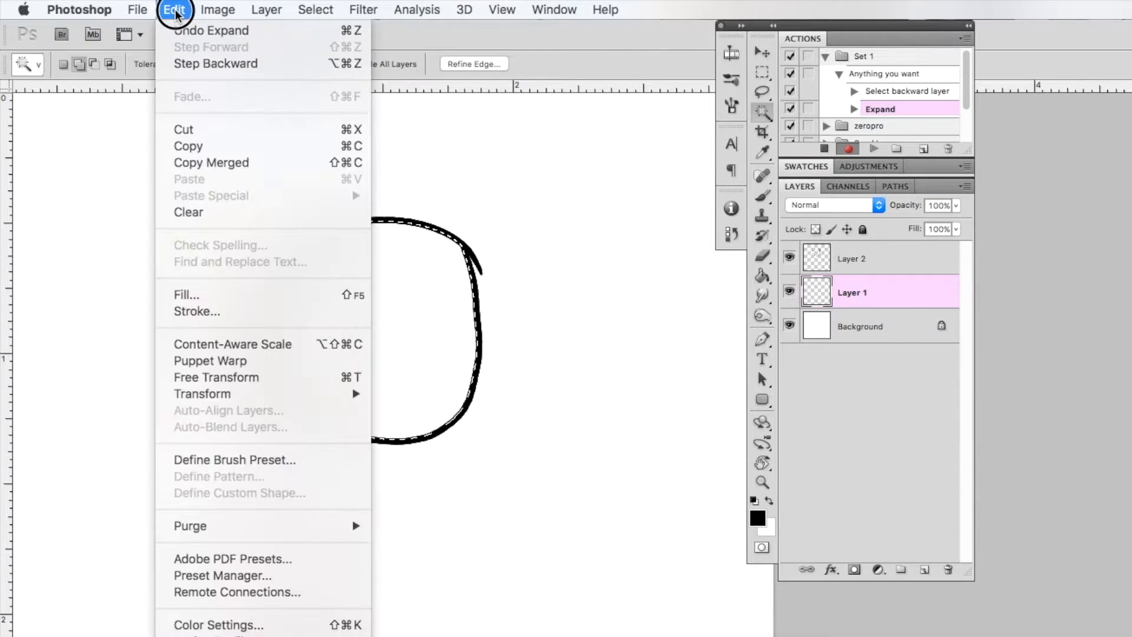
{"action": "left_click", "coordinate": [219, 294]}
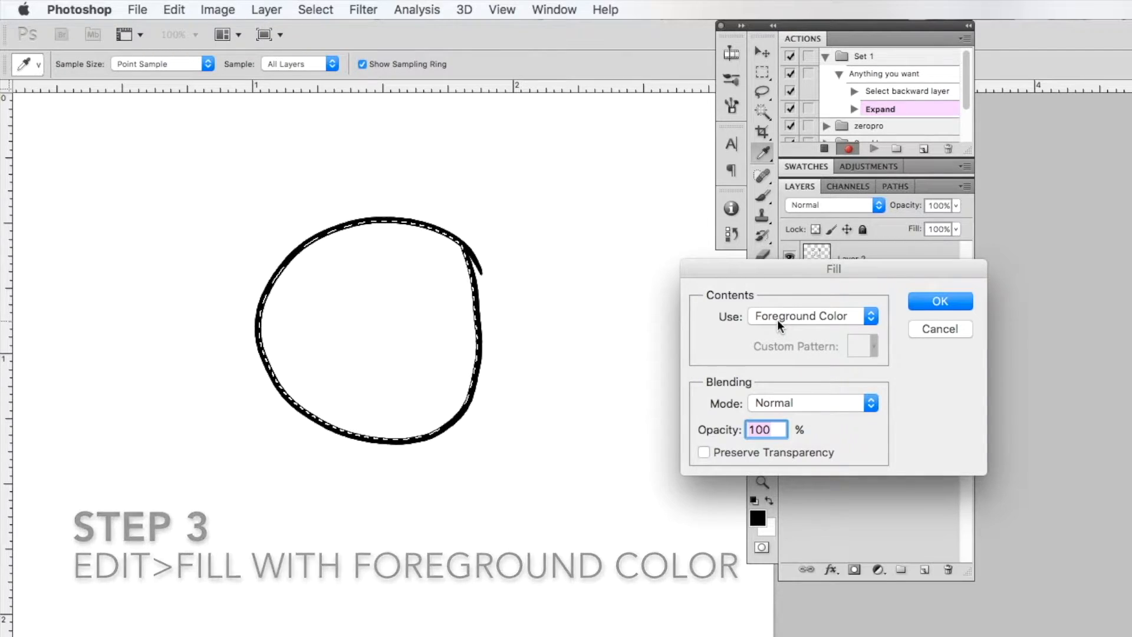
{"action": "left_click", "coordinate": [940, 302]}
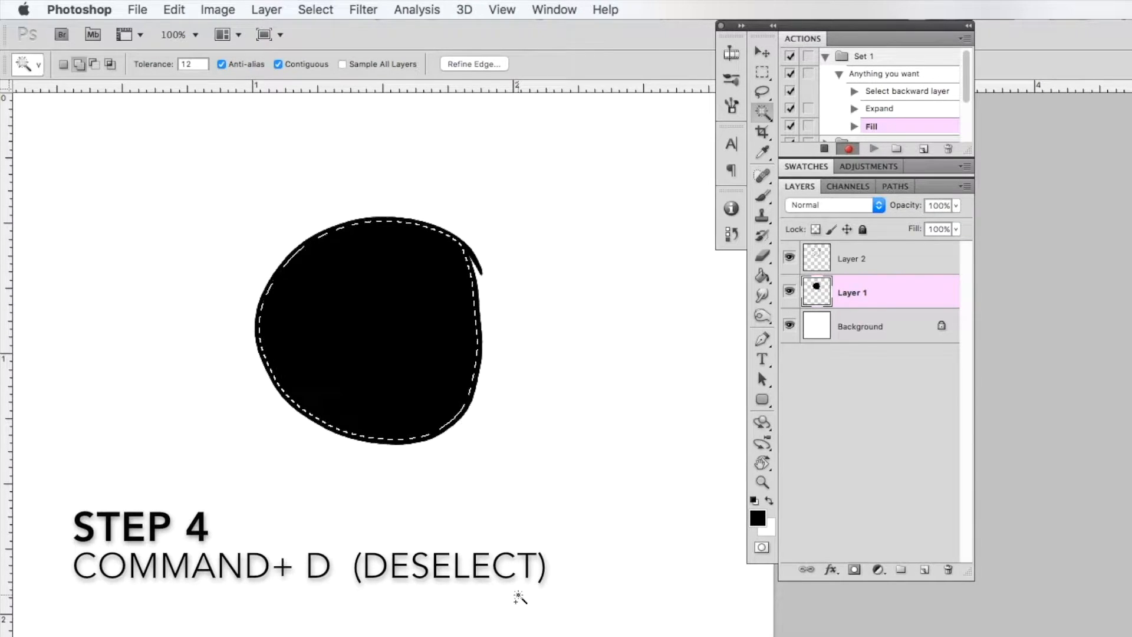
Record clearing the selection and returning to the layer above, and stop the action recording
{"action": "key", "text": "super+d"}
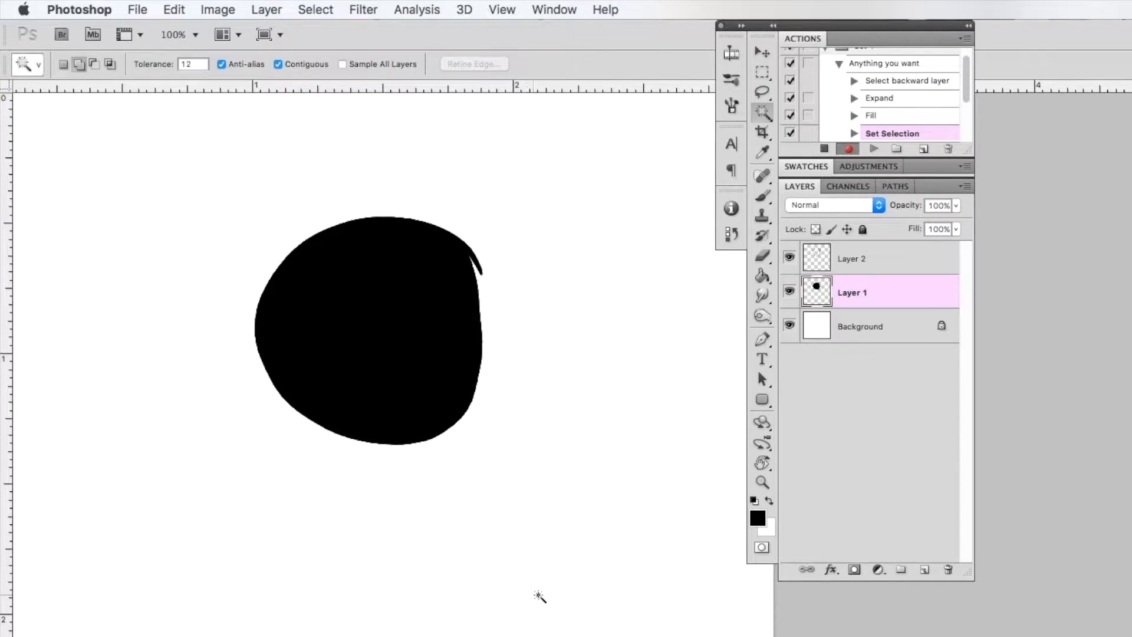
{"action": "left_click", "coordinate": [323, 9]}
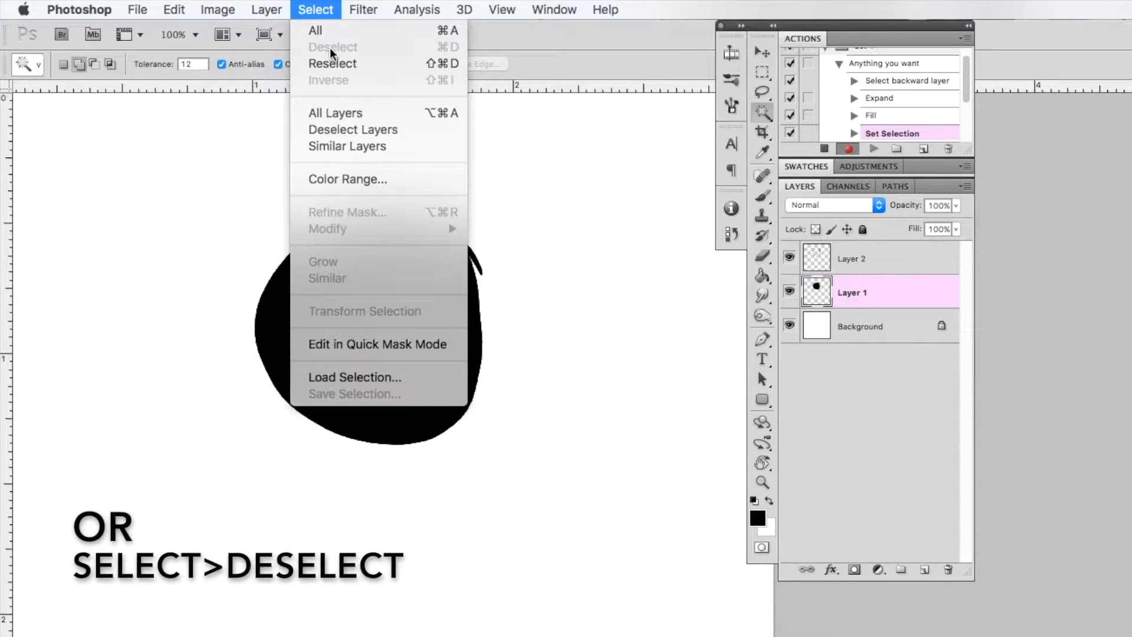
{"action": "left_click", "coordinate": [324, 10]}
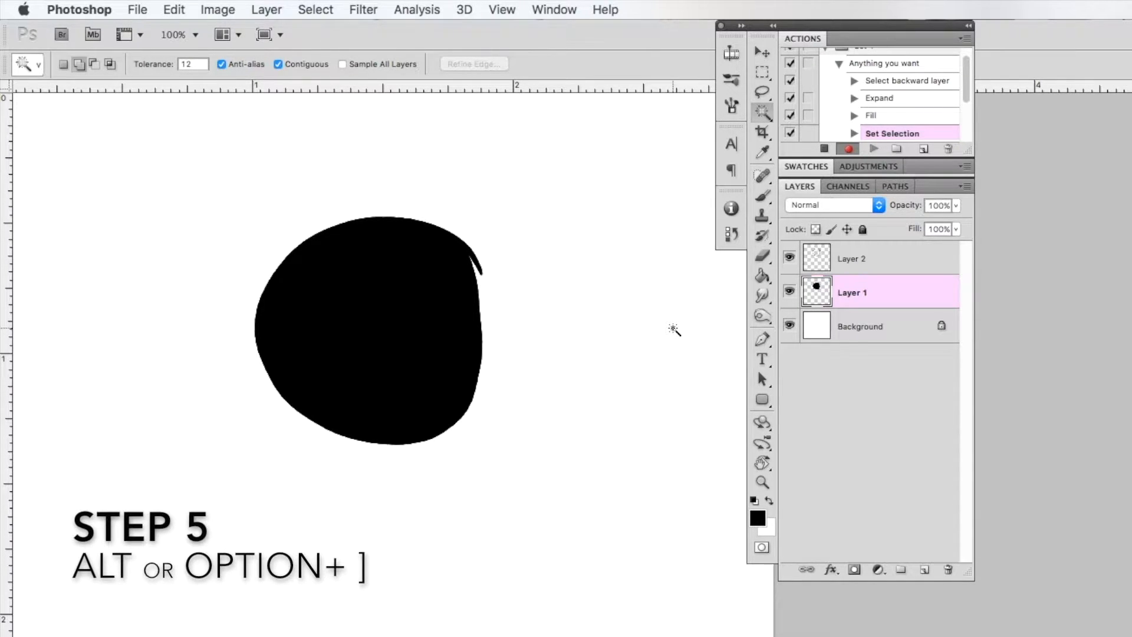
{"action": "key", "text": "alt+bracketright"}
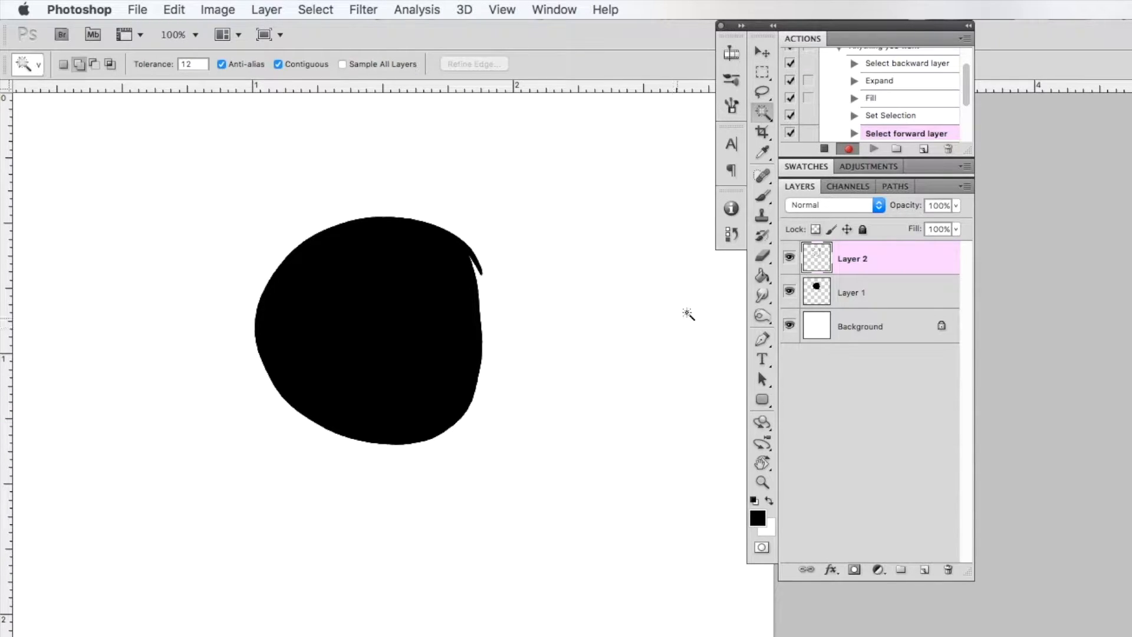
{"action": "left_click", "coordinate": [825, 149]}
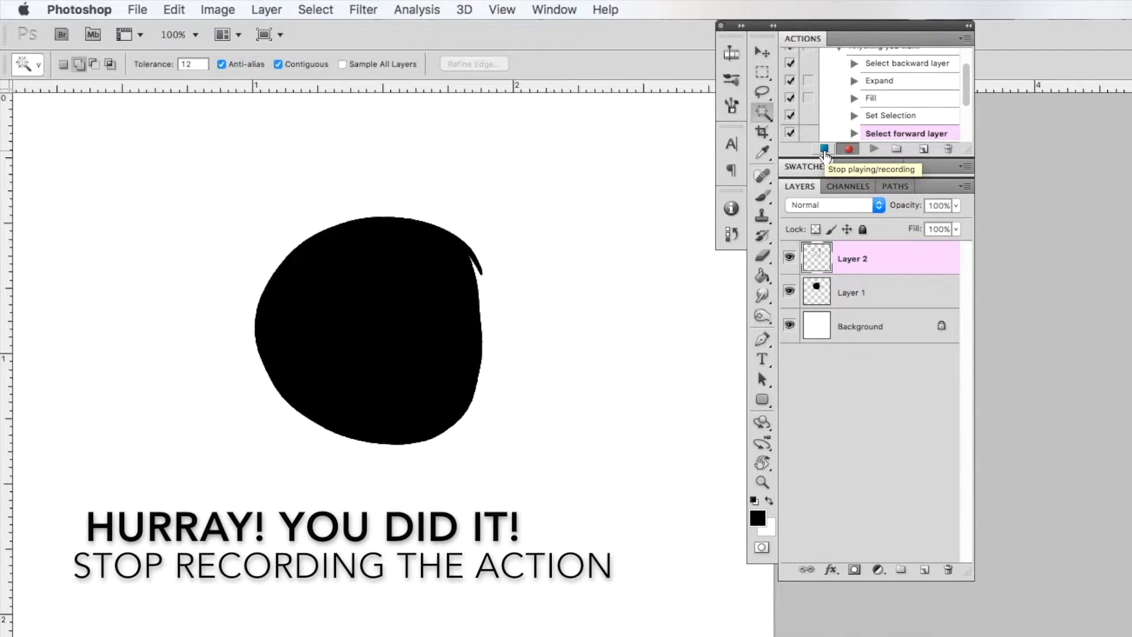
Preview the recorded actions in Button Mode, and switch back to the editable action list
{"action": "scroll", "coordinate": [844, 71], "scroll_direction": "up", "scroll_amount": 2}
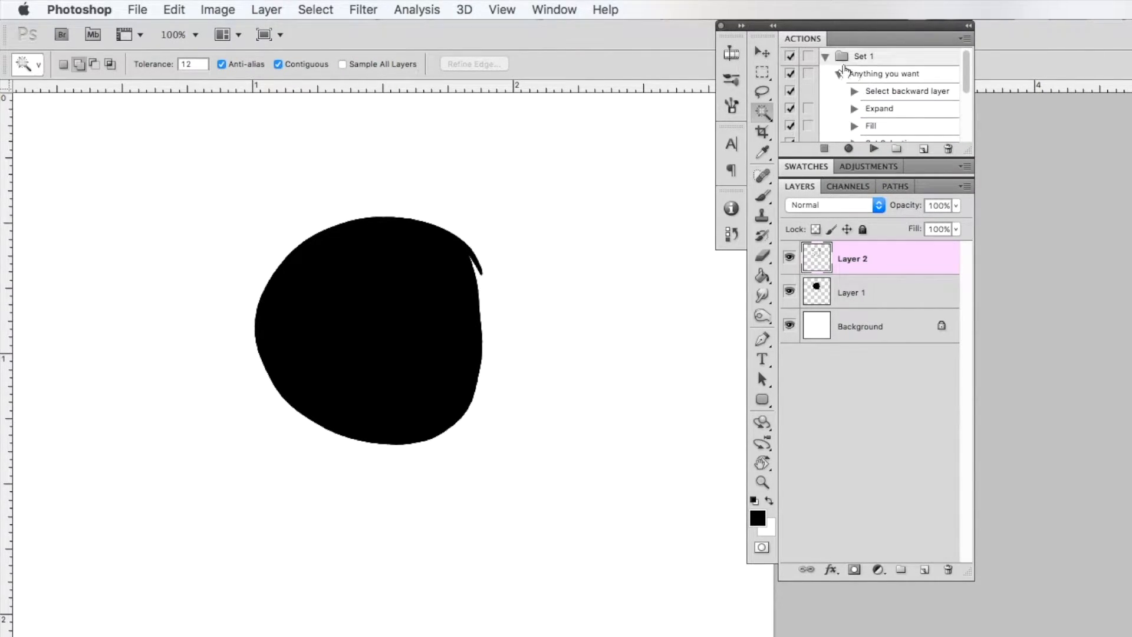
{"action": "left_click", "coordinate": [963, 37]}
{"action": "left_click", "coordinate": [991, 49]}
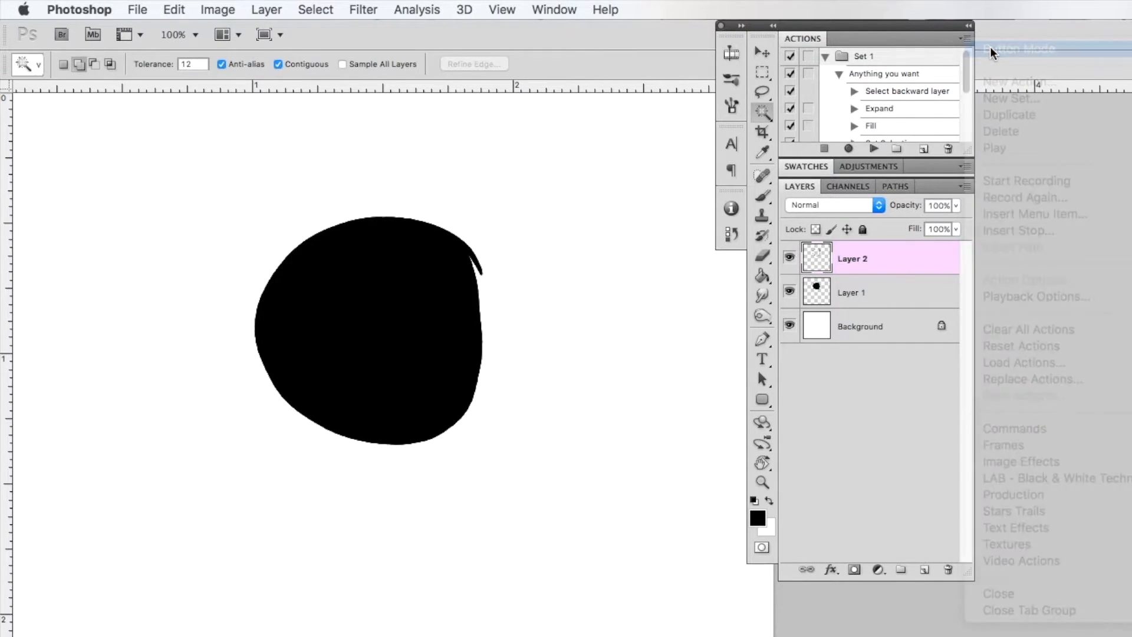
{"action": "scroll", "coordinate": [912, 84], "scroll_direction": "up", "scroll_amount": 2}
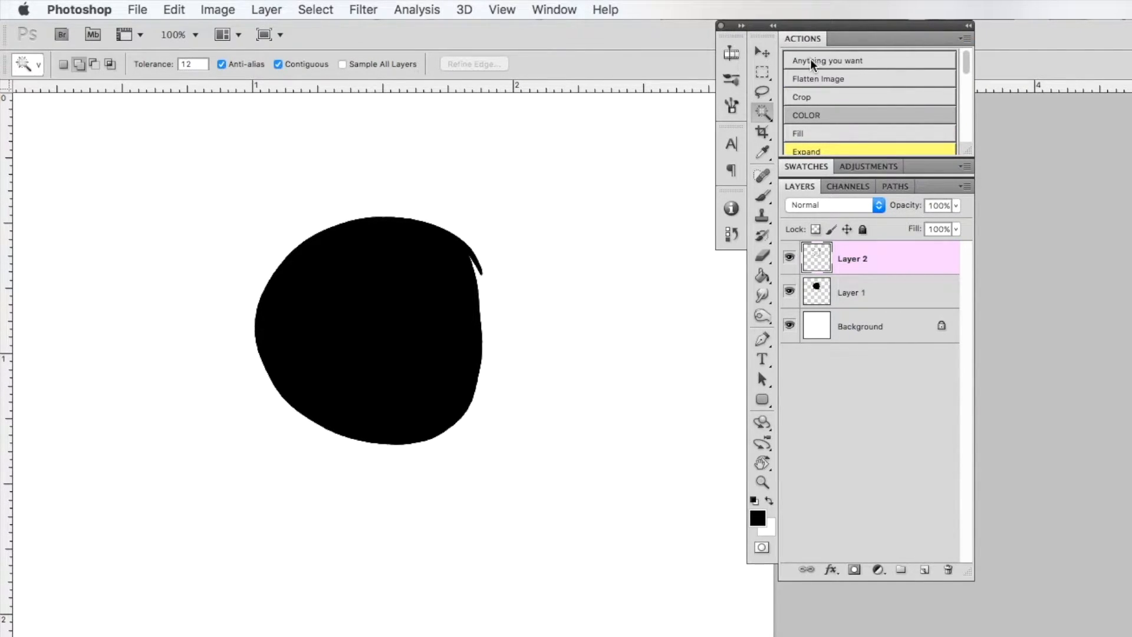
{"action": "left_click", "coordinate": [962, 37]}
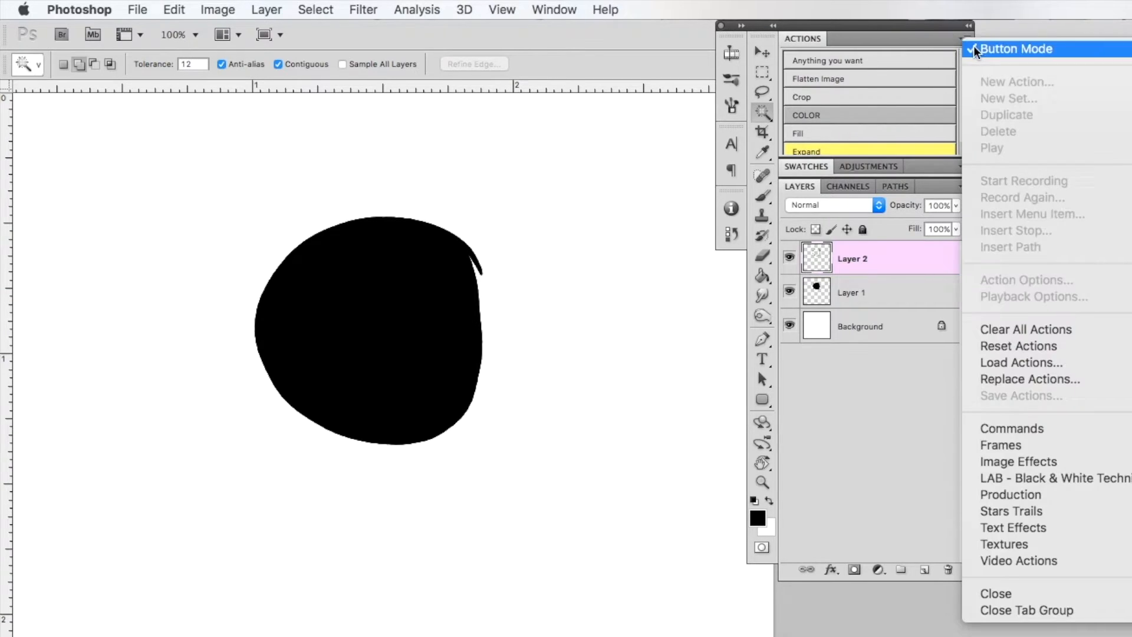
{"action": "left_click", "coordinate": [975, 51]}
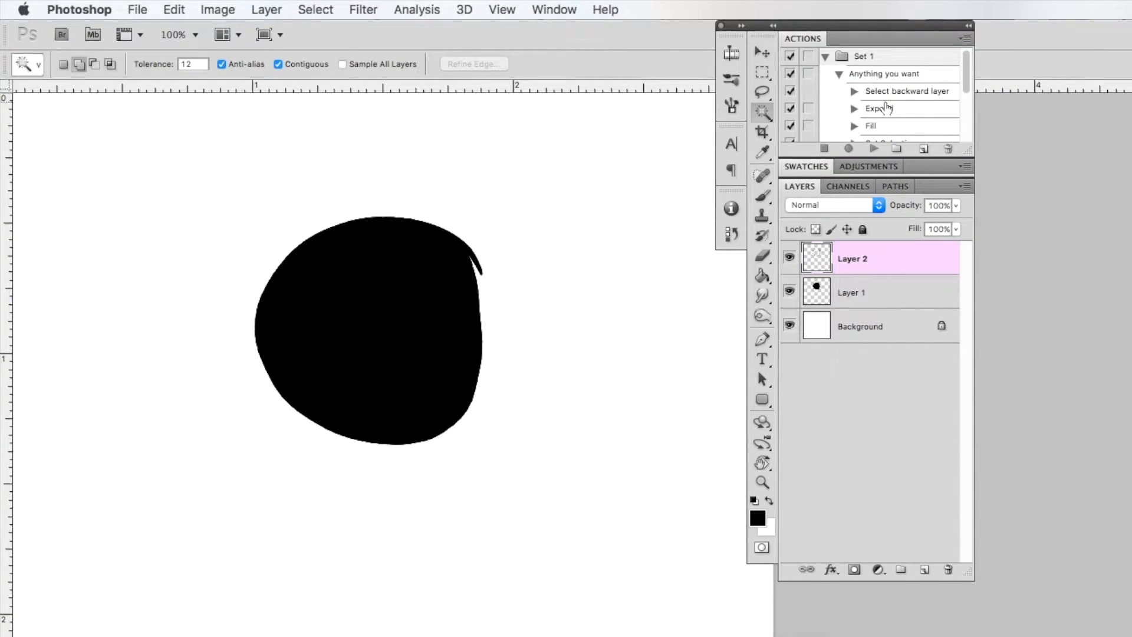
Rename the "Anything you want" action as "Color me impressed!", set its color to Green, and turn on Button Mode
{"action": "double_click", "coordinate": [876, 74]}
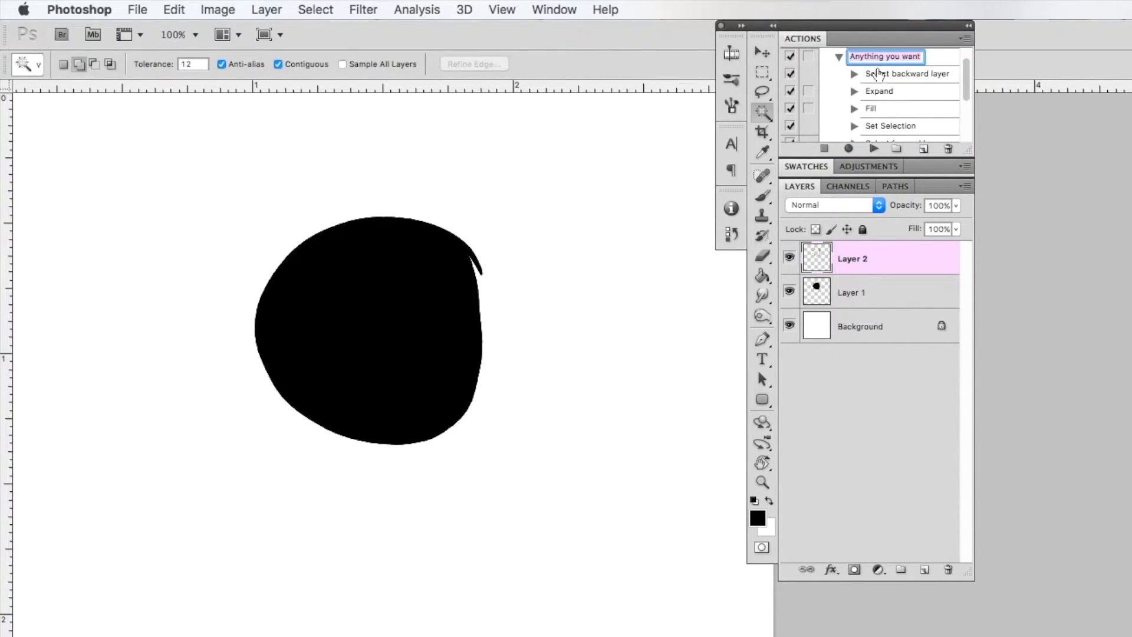
{"action": "double_click", "coordinate": [934, 67]}
{"action": "left_click", "coordinate": [793, 215]}
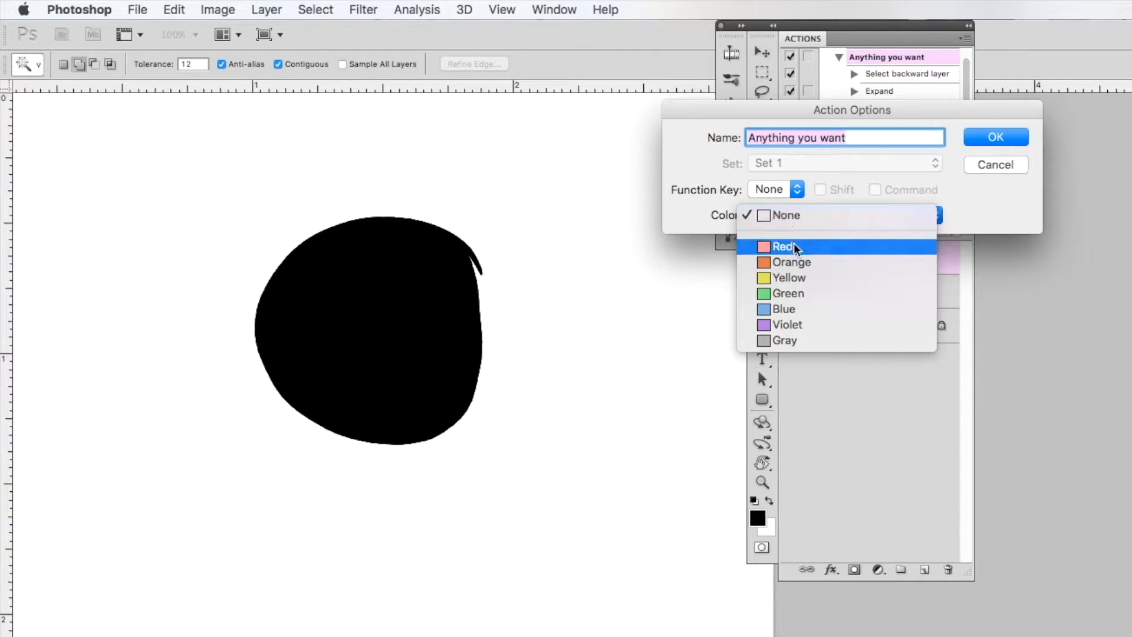
{"action": "left_click", "coordinate": [790, 293]}
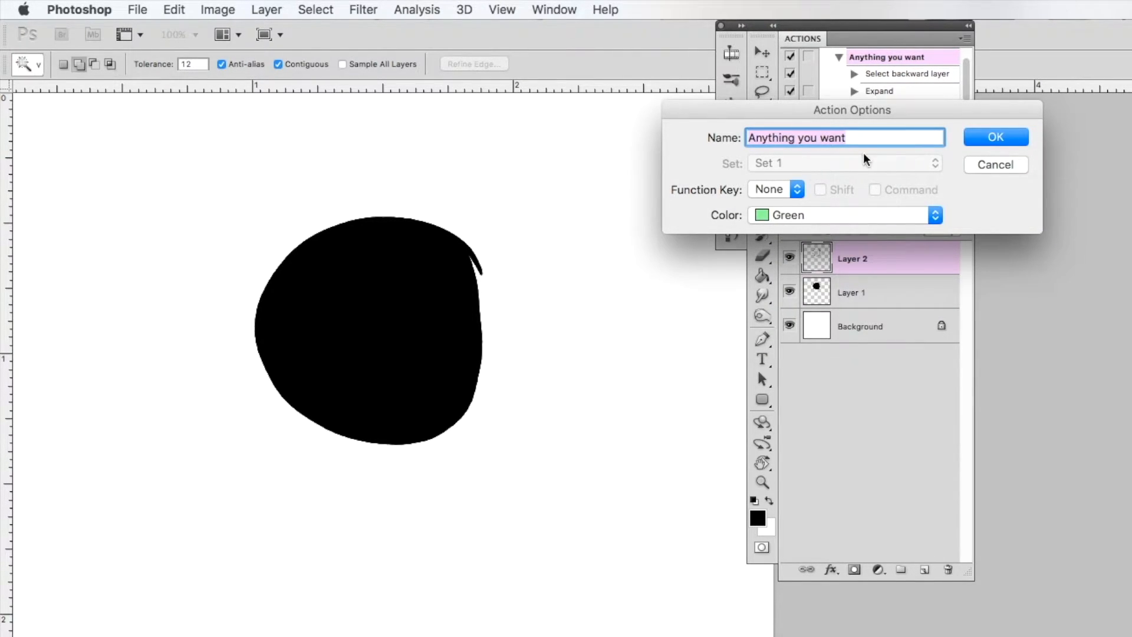
{"action": "type", "text": "Color me impressed!"}
{"action": "key", "text": "Return"}
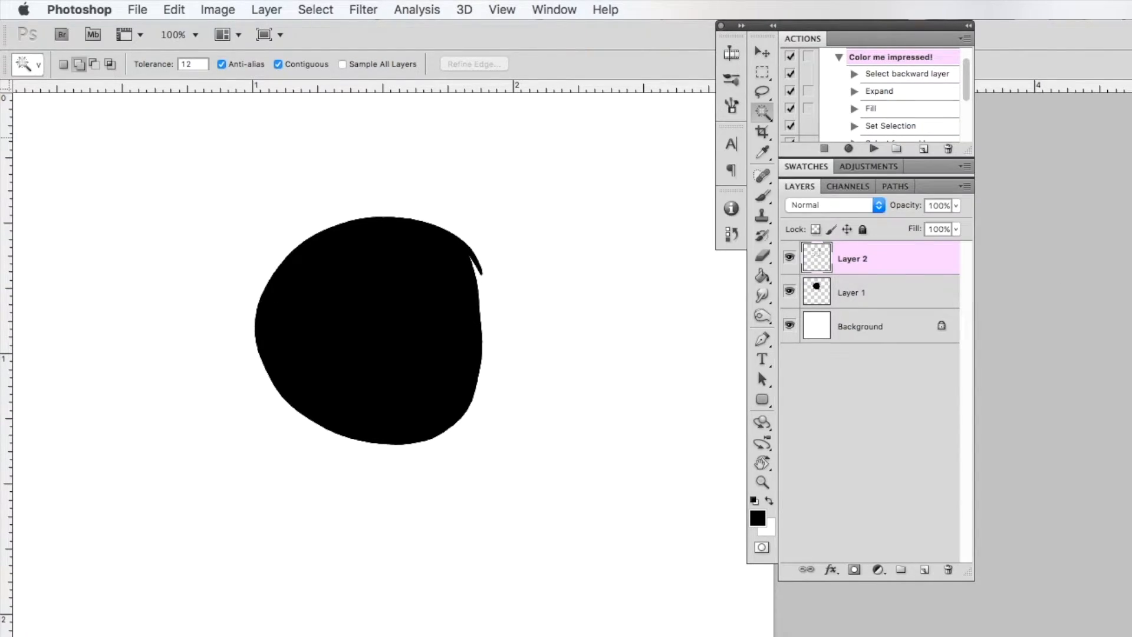
{"action": "left_click", "coordinate": [965, 38]}
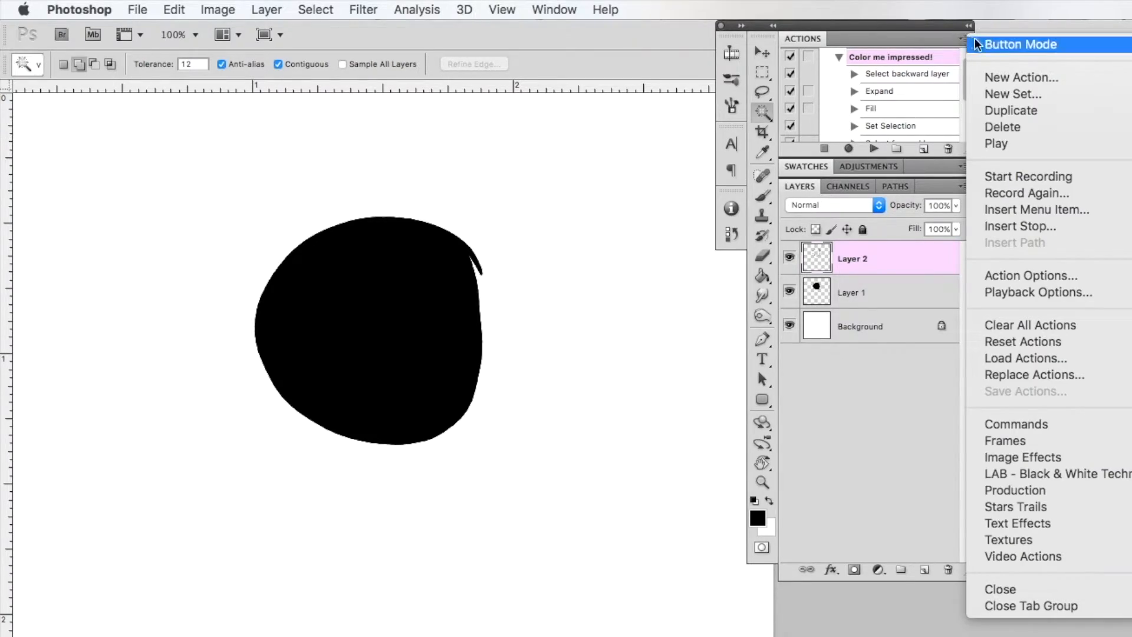
{"action": "left_click", "coordinate": [990, 45]}
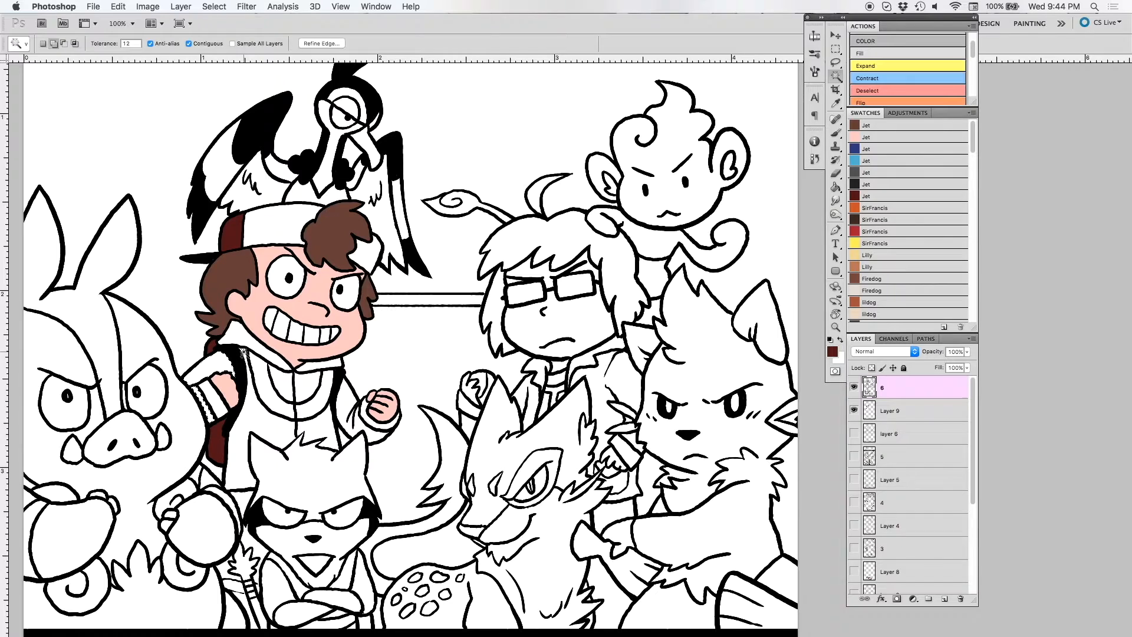
Select the capped boy's jacket areas and colour them with the light blue Jet swatch using the COLOR action
{"action": "left_click", "coordinate": [242, 352]}
{"action": "left_click", "coordinate": [873, 164]}
{"action": "left_click", "coordinate": [884, 41]}
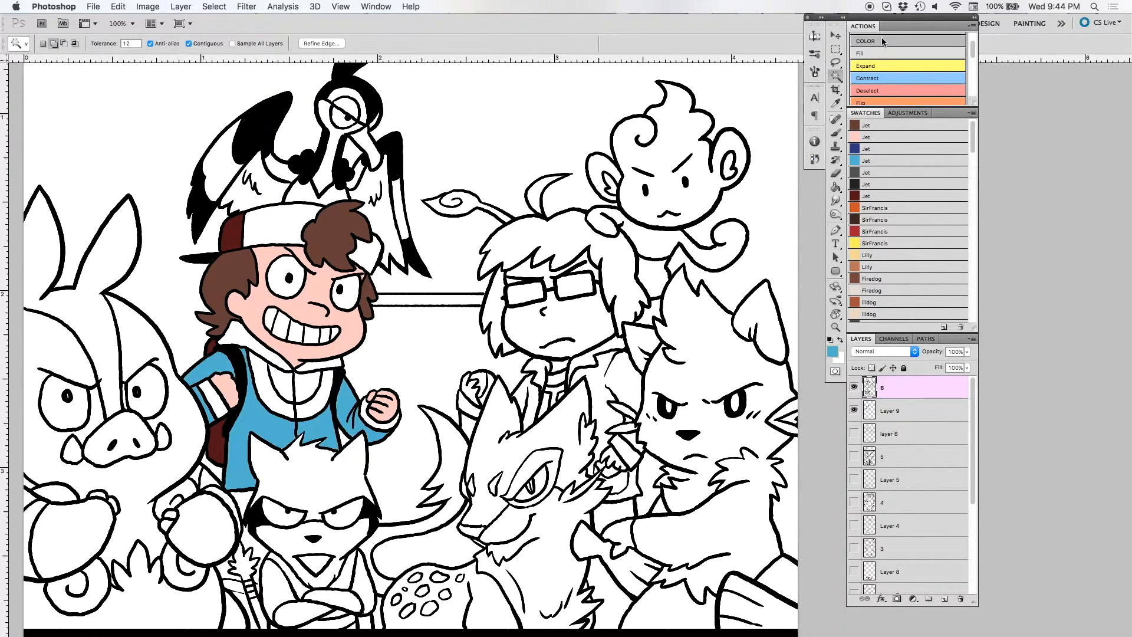
Select the boy's hood, chest and cuff areas and colour them with the dark blue Jet swatch using the COLOR action
{"action": "left_click", "coordinate": [215, 398]}
{"action": "left_click", "coordinate": [258, 381]}
{"action": "left_click", "coordinate": [284, 377]}
{"action": "left_click", "coordinate": [255, 346]}
{"action": "left_click", "coordinate": [307, 366]}
{"action": "left_click", "coordinate": [309, 381]}
{"action": "left_click", "coordinate": [327, 395]}
{"action": "left_click", "coordinate": [365, 412]}
{"action": "left_click", "coordinate": [876, 150]}
{"action": "left_click", "coordinate": [944, 43]}
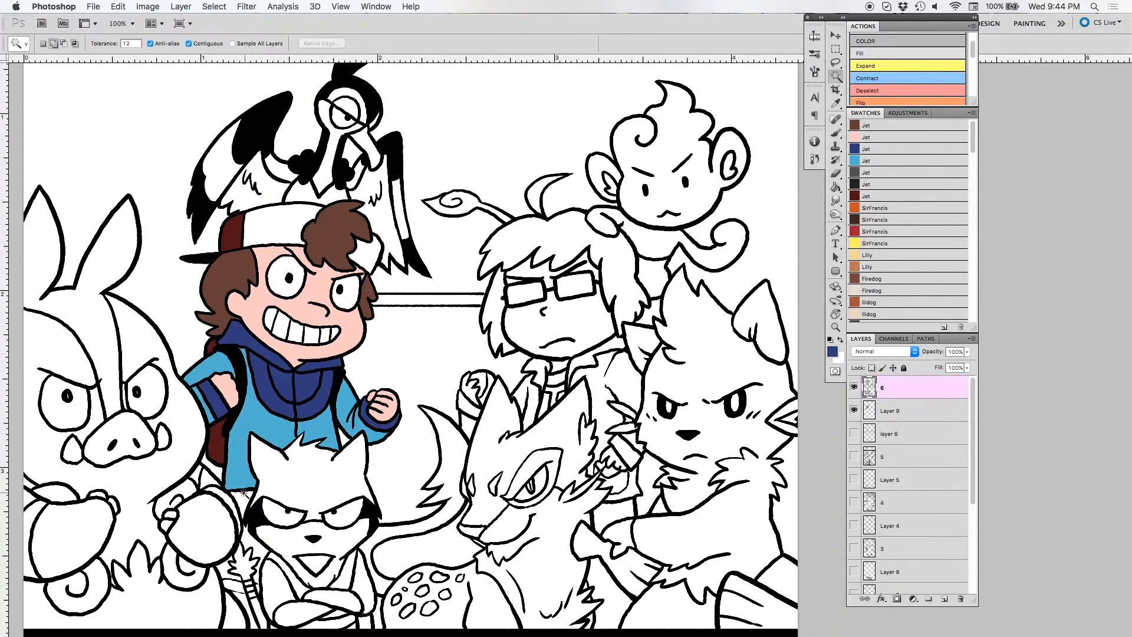
Select the boar's face and body areas and colour them with the orange SirFrancis swatch using the COLOR action
{"action": "left_click", "coordinate": [127, 399]}
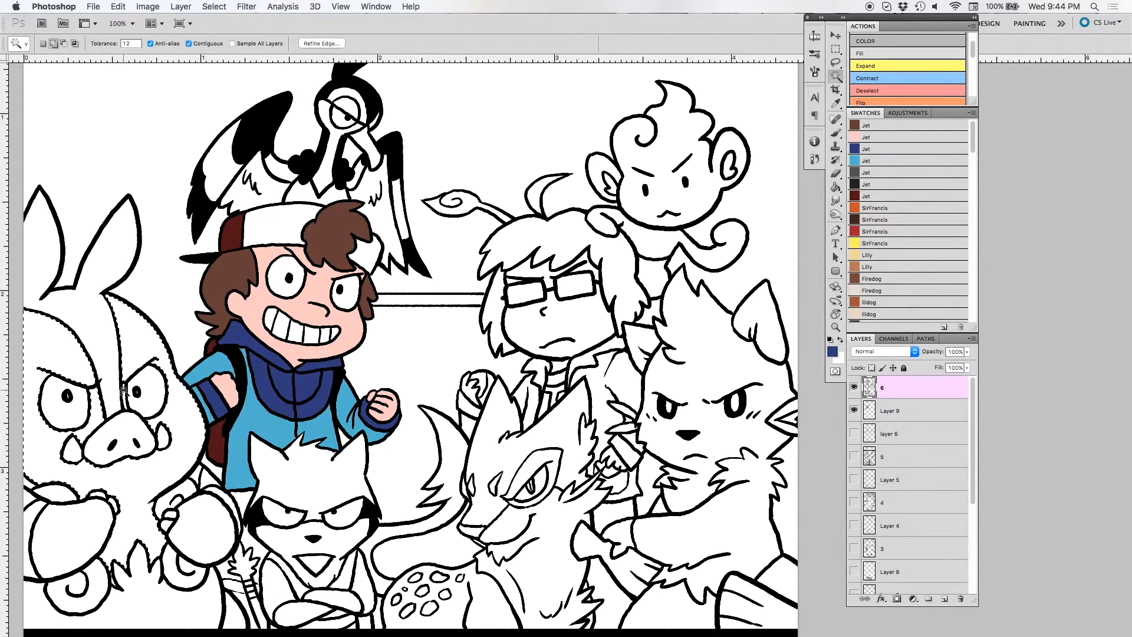
{"action": "left_click", "coordinate": [209, 477]}
{"action": "left_click", "coordinate": [31, 502]}
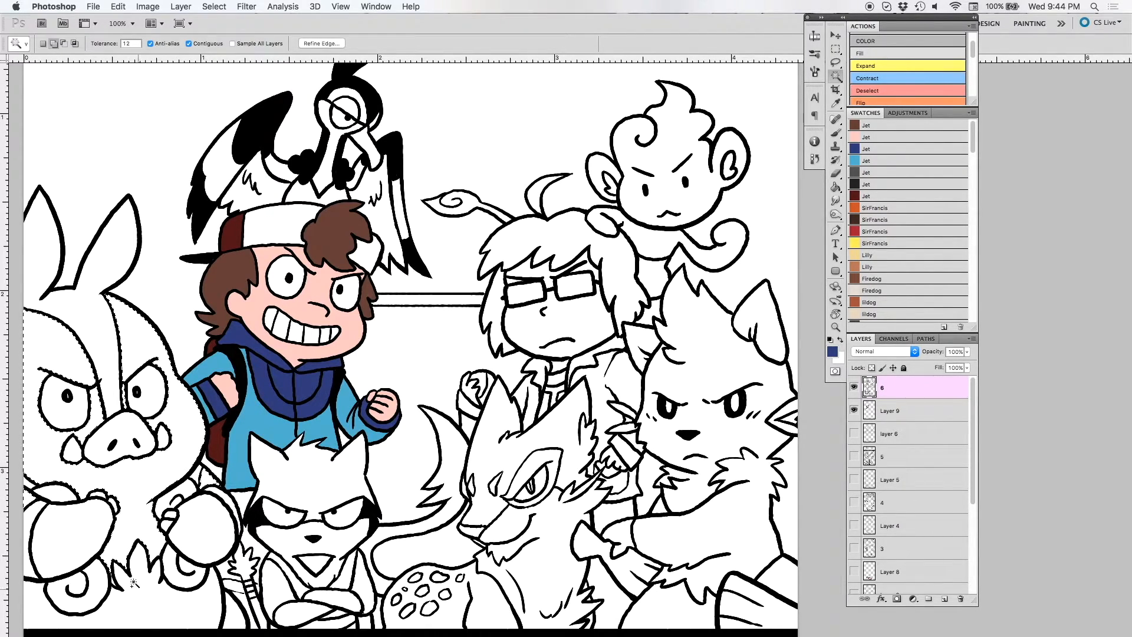
{"action": "left_click", "coordinate": [870, 206]}
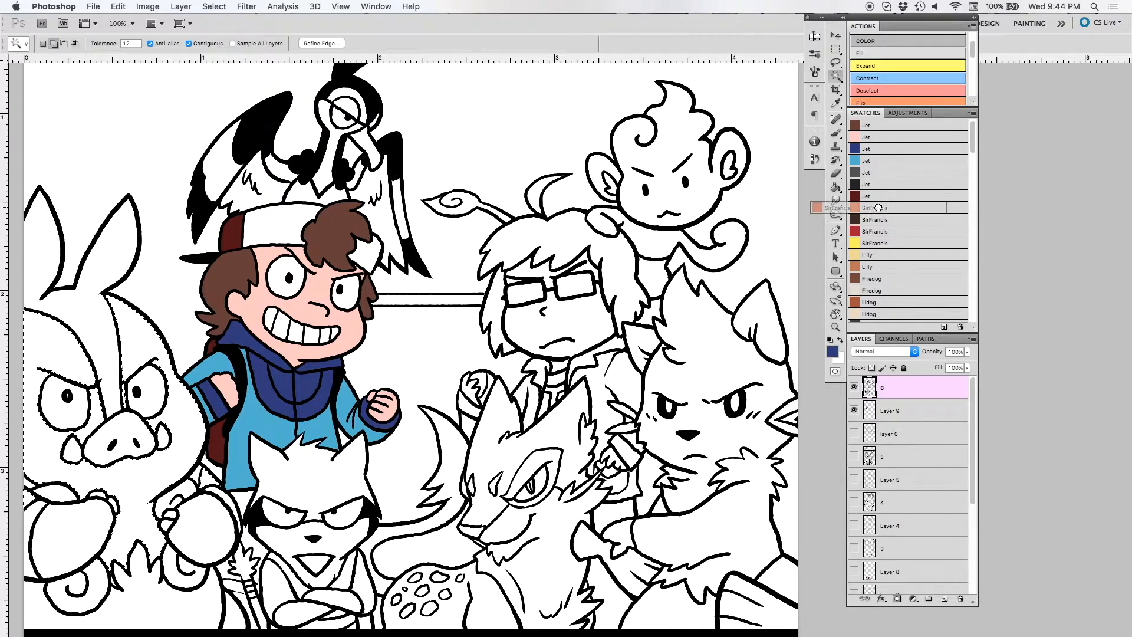
{"action": "left_click", "coordinate": [864, 53]}
Select the boar's forehead stripe, ears, hands and belly and colour them with the dark brown SirFrancis swatch using the COLOR action
{"action": "left_click", "coordinate": [110, 353]}
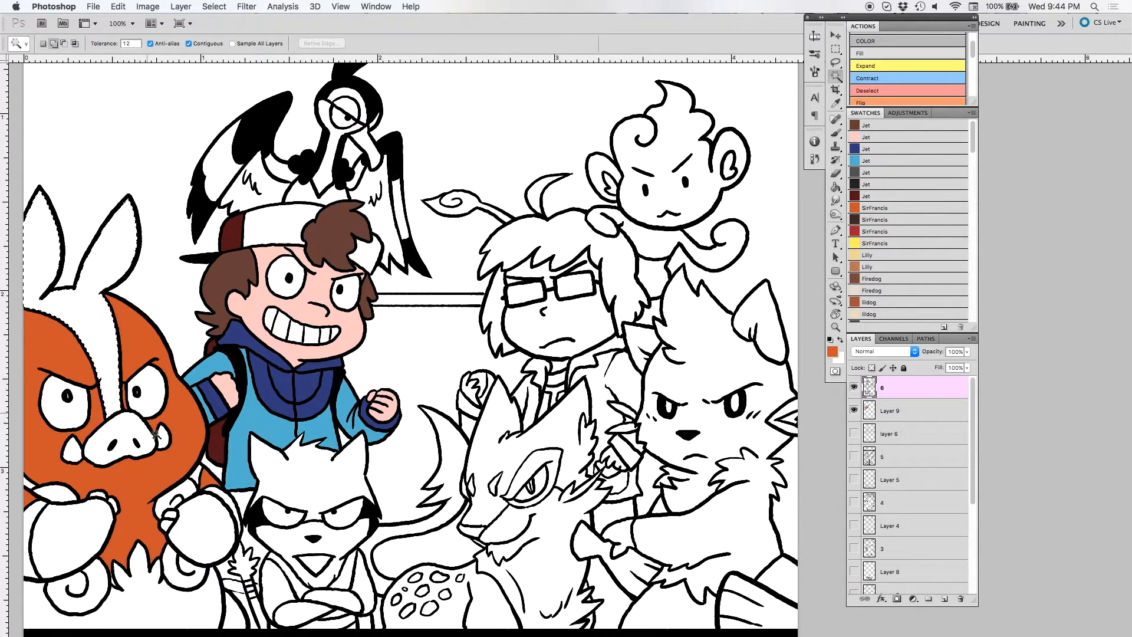
{"action": "left_click", "coordinate": [201, 509]}
{"action": "left_click", "coordinate": [69, 530]}
{"action": "left_click", "coordinate": [184, 595]}
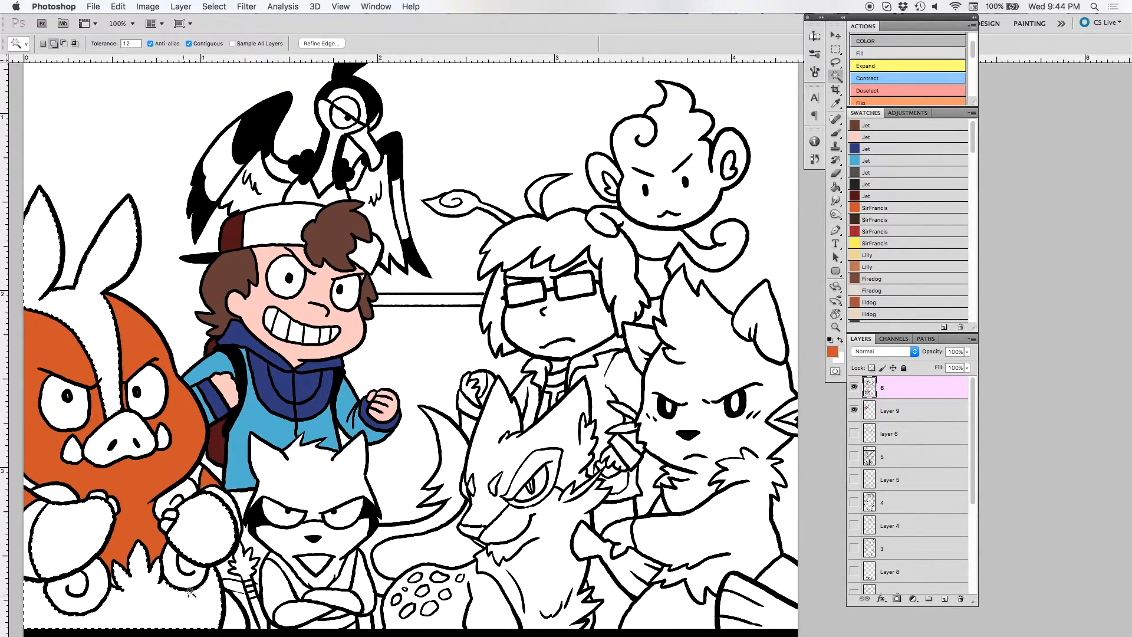
{"action": "left_click", "coordinate": [881, 218]}
{"action": "left_click", "coordinate": [885, 53]}
Select the boar's arm bands and curls and the raccoon's vest, and colour them with the yellow SirFrancis swatch using the Fill action
{"action": "scroll", "coordinate": [316, 328], "scroll_direction": "down", "scroll_amount": 1}
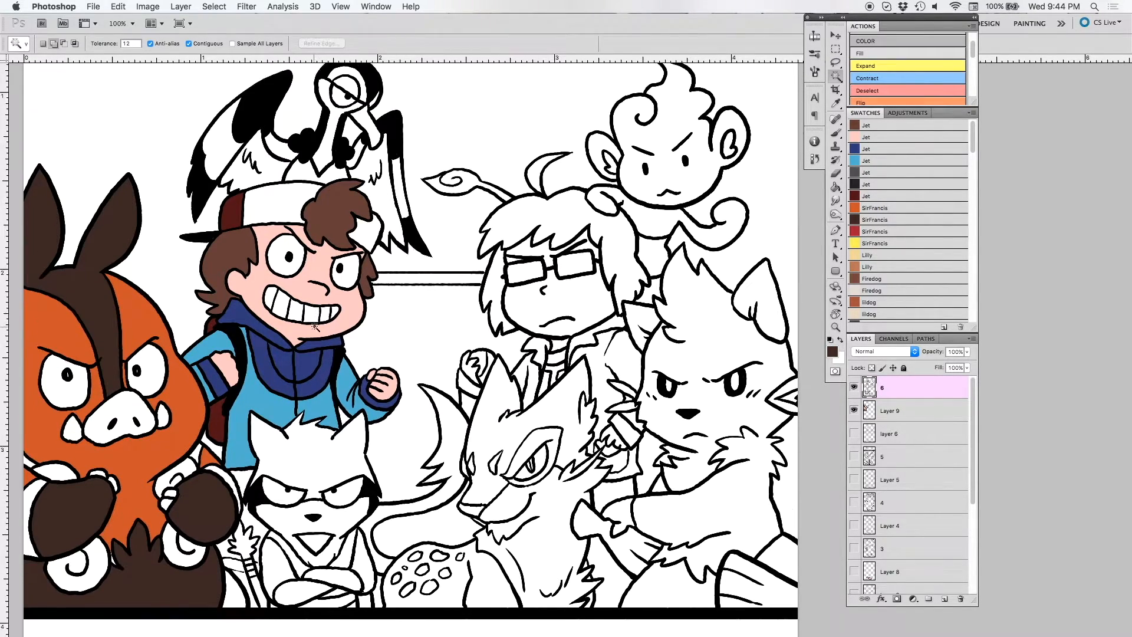
{"action": "scroll", "coordinate": [316, 327], "scroll_direction": "down", "scroll_amount": 3}
{"action": "left_click", "coordinate": [234, 386]}
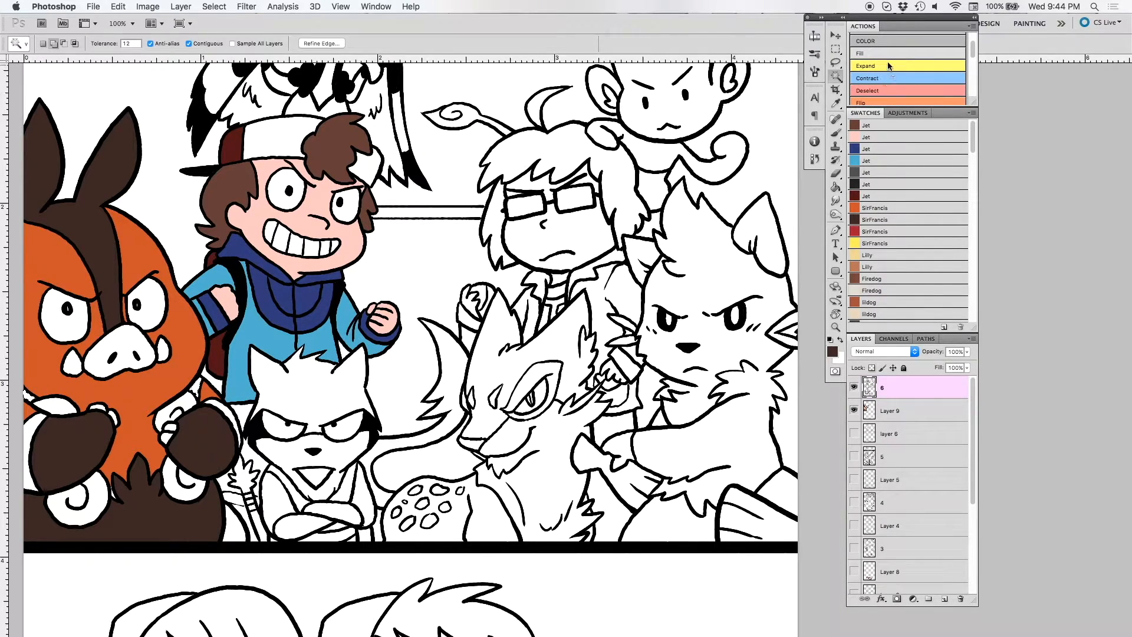
{"action": "key", "text": "super+d"}
{"action": "left_click", "coordinate": [35, 428]}
{"action": "left_click", "coordinate": [82, 511]}
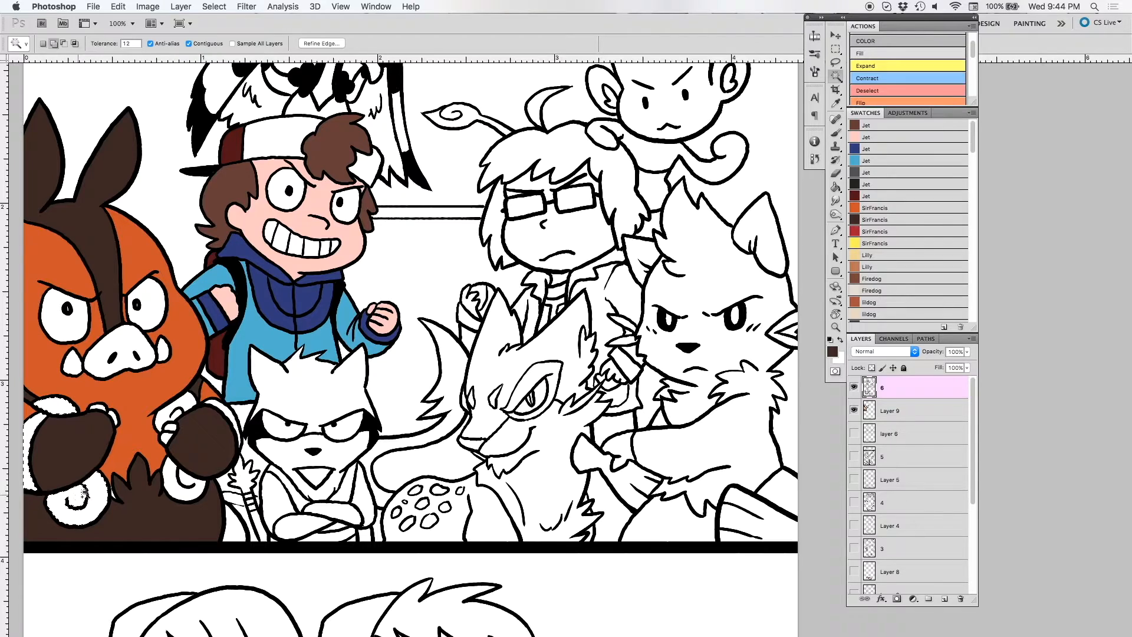
{"action": "left_click", "coordinate": [176, 417]}
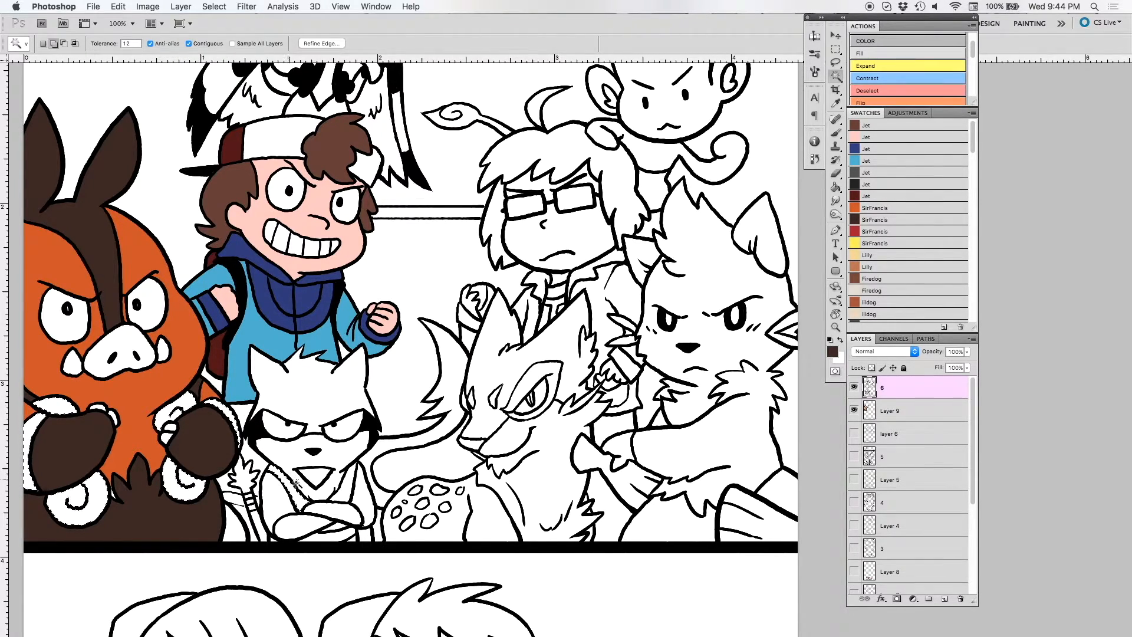
{"action": "left_click", "coordinate": [342, 498]}
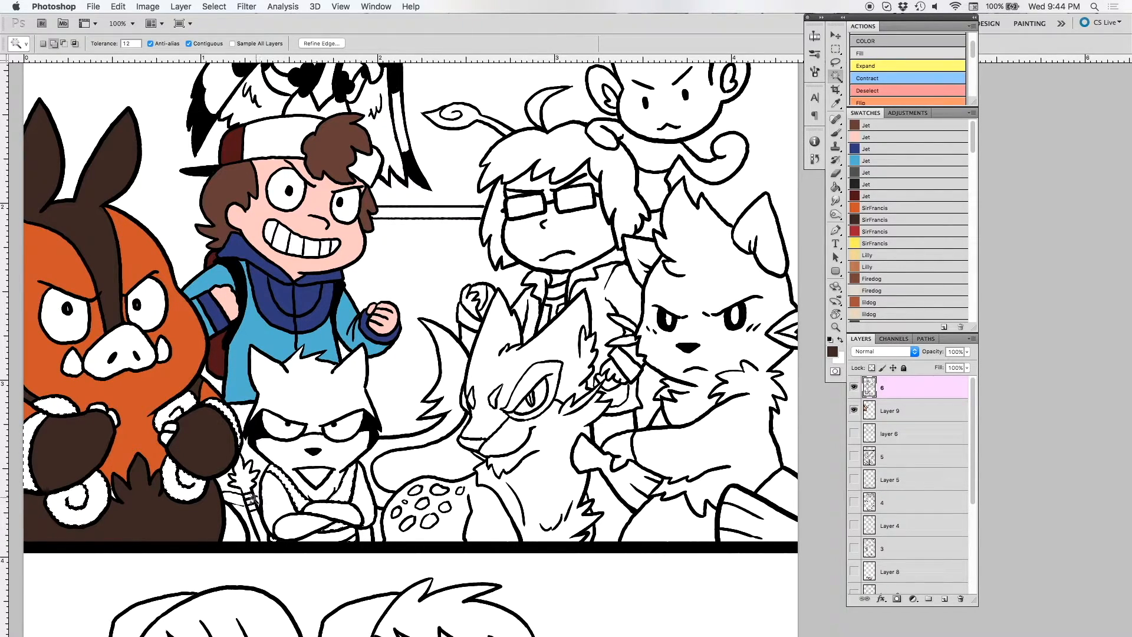
{"action": "left_click", "coordinate": [857, 243]}
{"action": "left_click", "coordinate": [875, 56]}
Colour the raccoon's head and arms with the brown Firedog swatch, and its muzzle and neck with the beige Firedog swatch, using the Fill action
{"action": "left_click", "coordinate": [309, 412]}
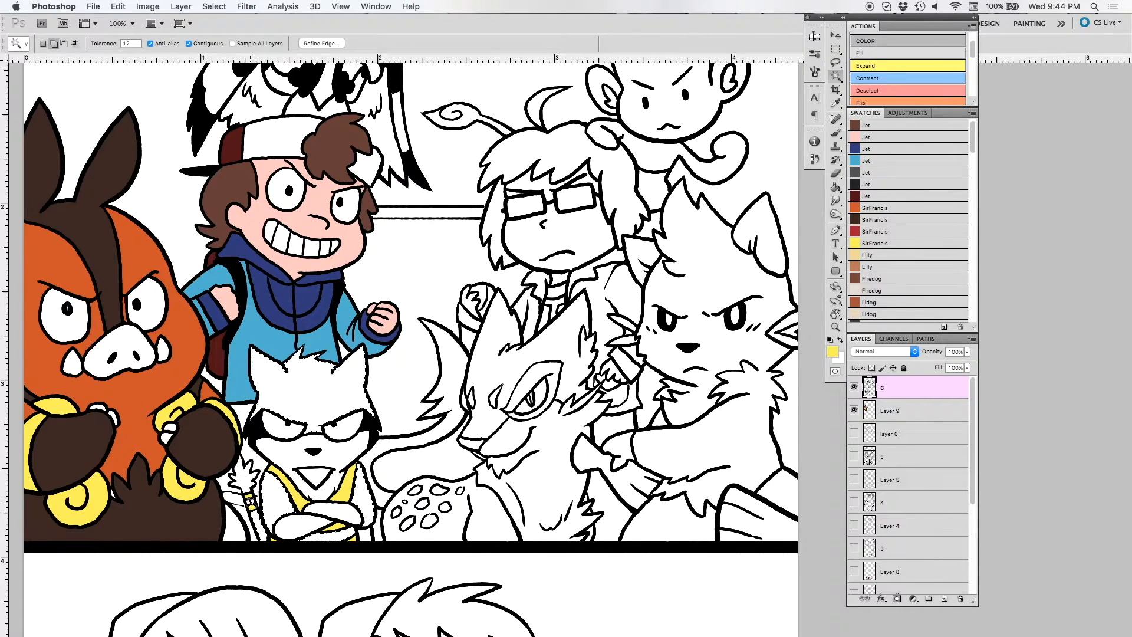
{"action": "left_click", "coordinate": [878, 278]}
{"action": "left_click", "coordinate": [878, 54]}
{"action": "left_click", "coordinate": [337, 453]}
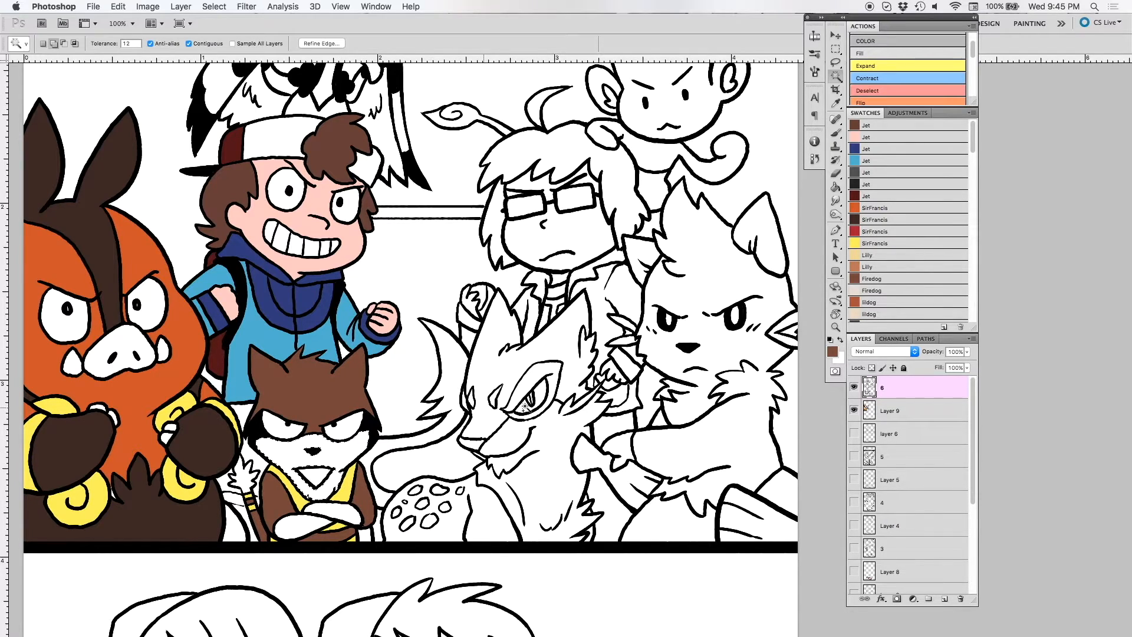
{"action": "left_click", "coordinate": [882, 288]}
{"action": "left_click", "coordinate": [855, 53]}
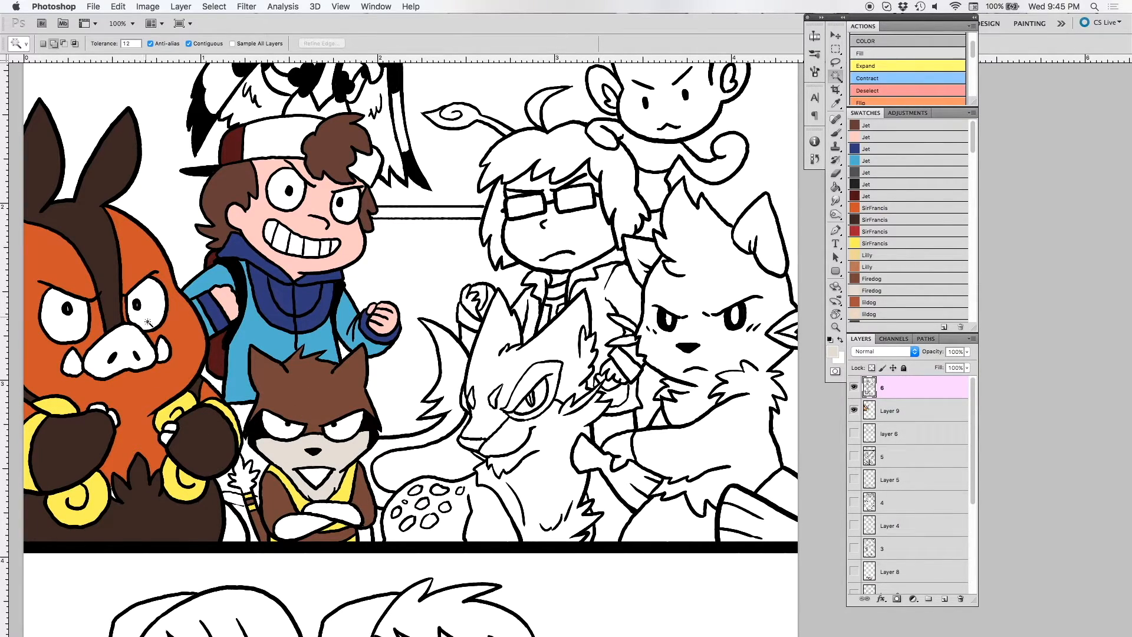
Select the boar's snout and colour it with the red SirFrancis swatch using the Fill action
{"action": "left_click", "coordinate": [128, 336]}
{"action": "left_click", "coordinate": [886, 214]}
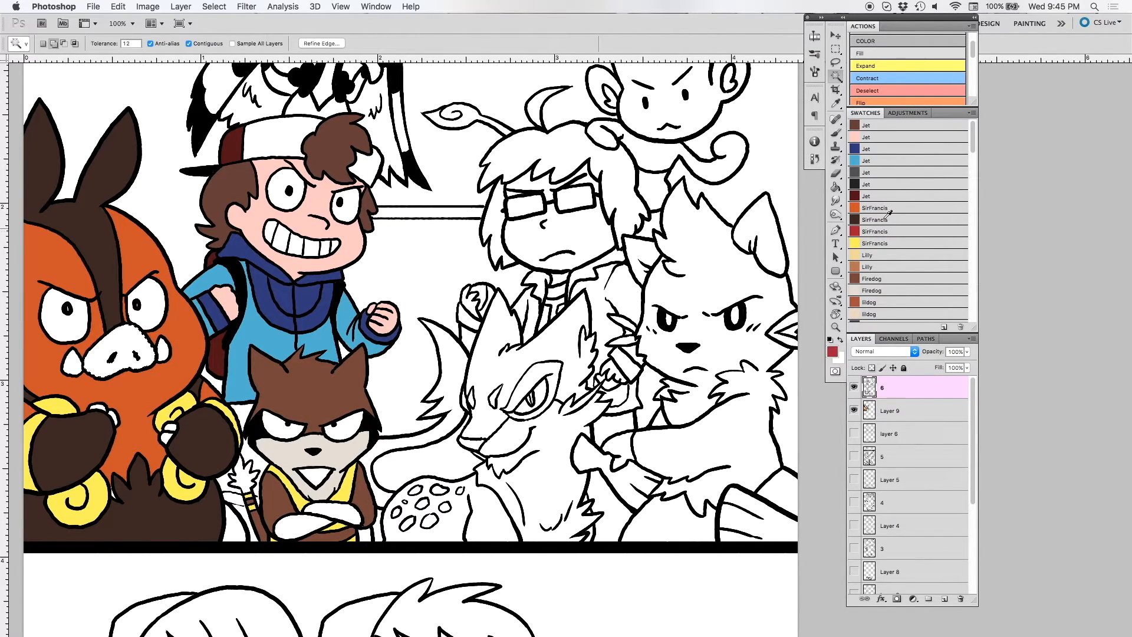
{"action": "left_click", "coordinate": [878, 53]}
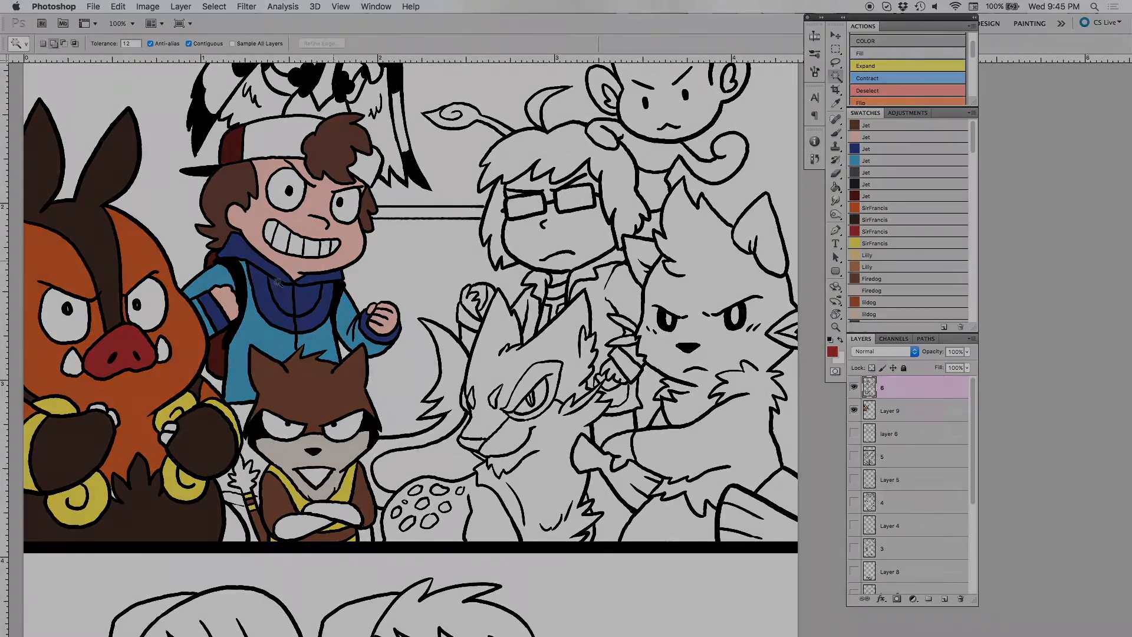